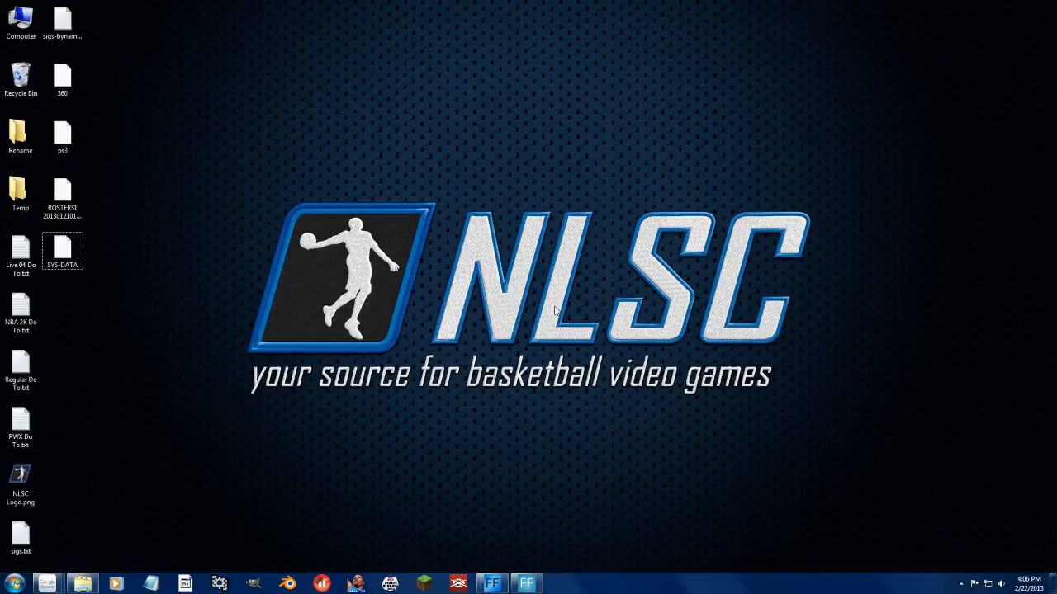
Open the NBA 2K13 game folder from the Explorer jump list, then close it.
right_click(83, 583)
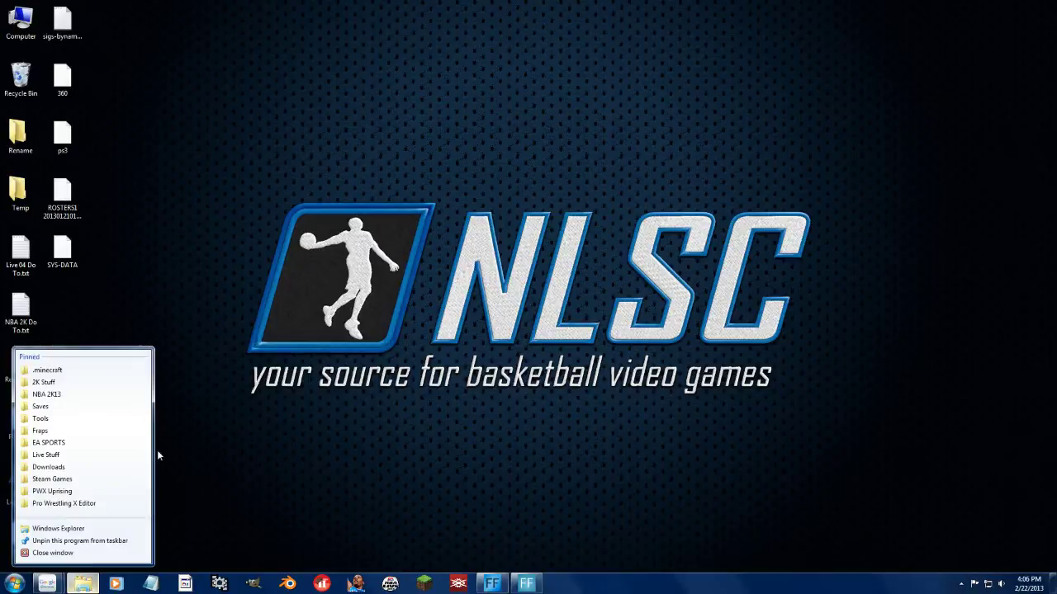
click(89, 394)
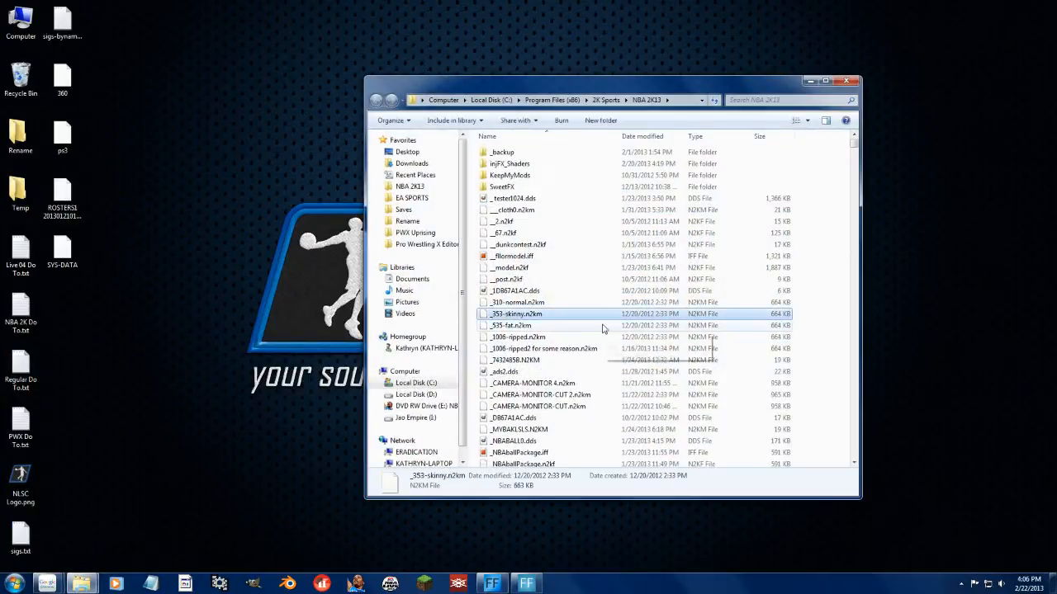
scroll(602, 328, down, 3)
scroll(602, 329, down, 5)
click(846, 81)
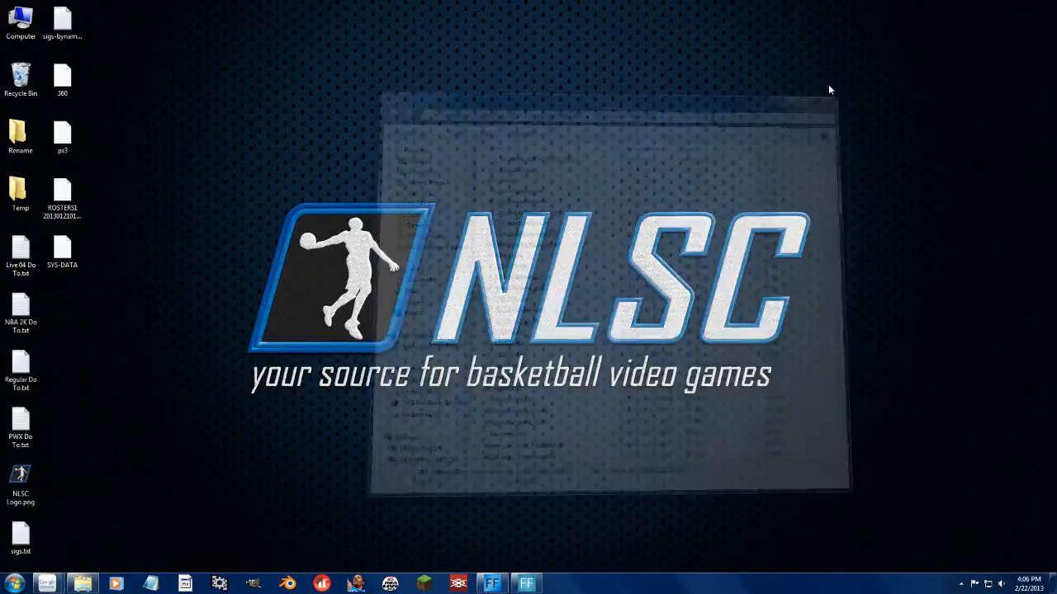
Open the Tools folder inside 2K Stuff from the Explorer jump list.
right_click(82, 584)
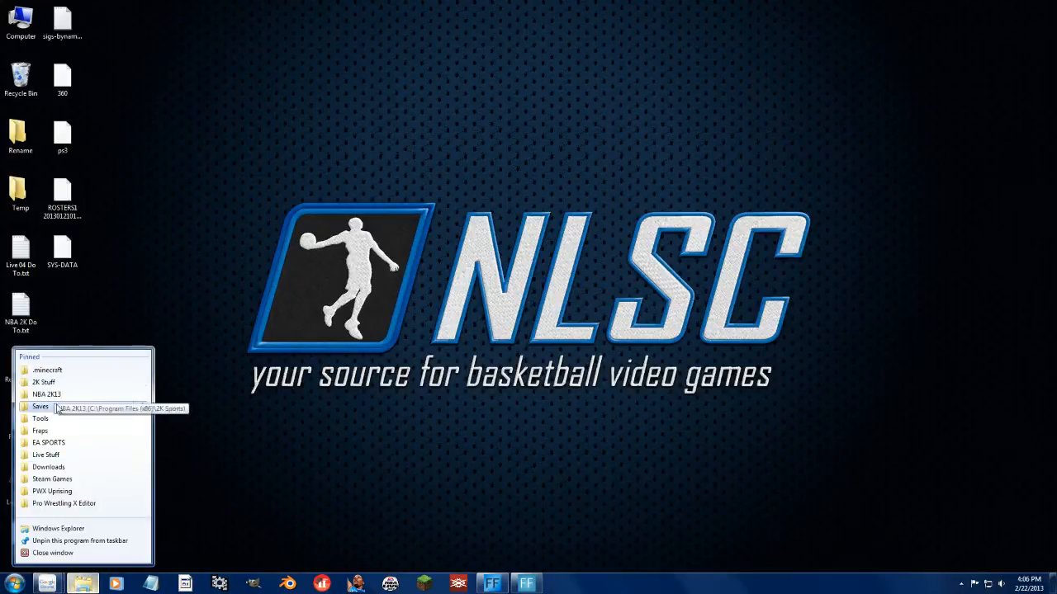
click(41, 418)
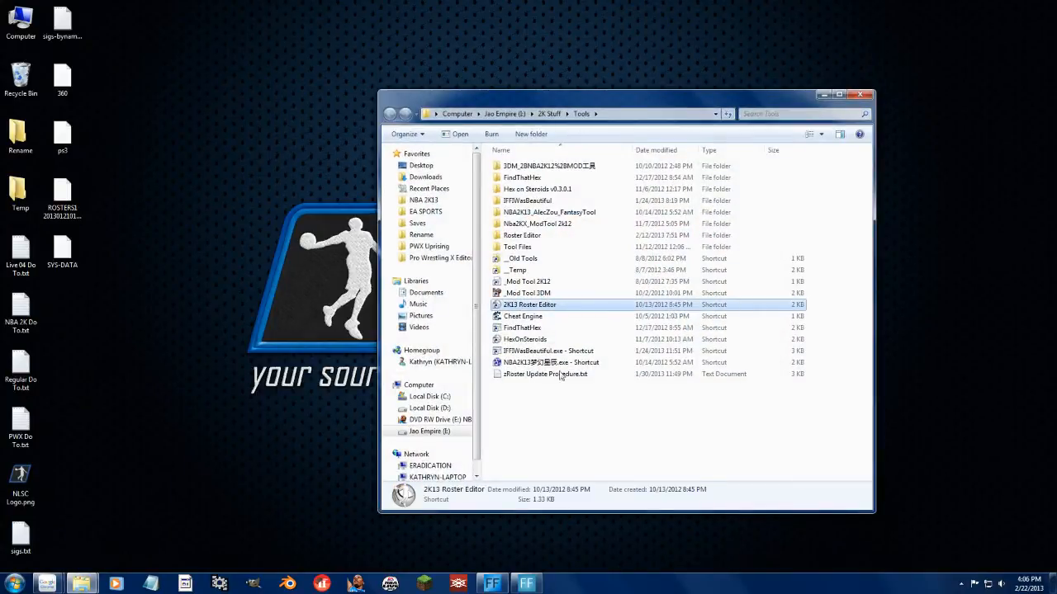
Launch the 2K13 Roster Editor and load zCurrent2.ROS from the Saves folder.
double_click(542, 305)
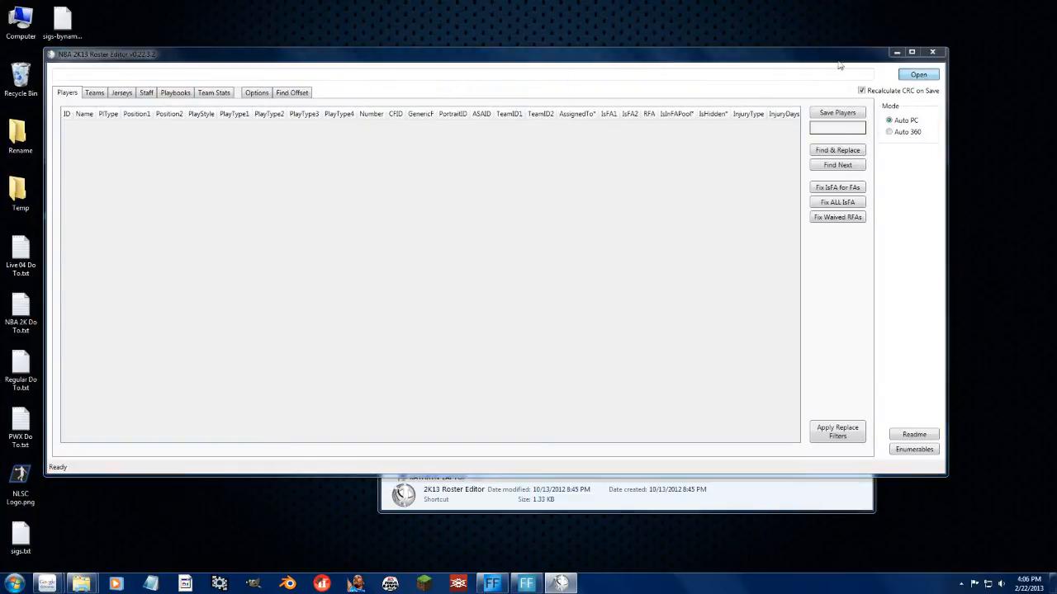
click(918, 74)
click(198, 181)
scroll(247, 247, down, 2)
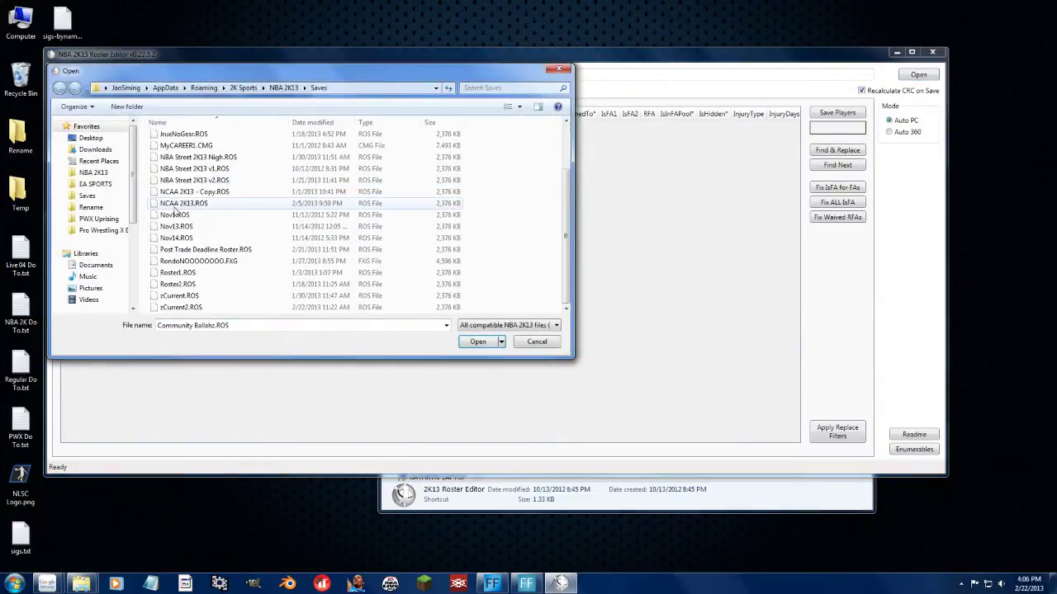
double_click(178, 307)
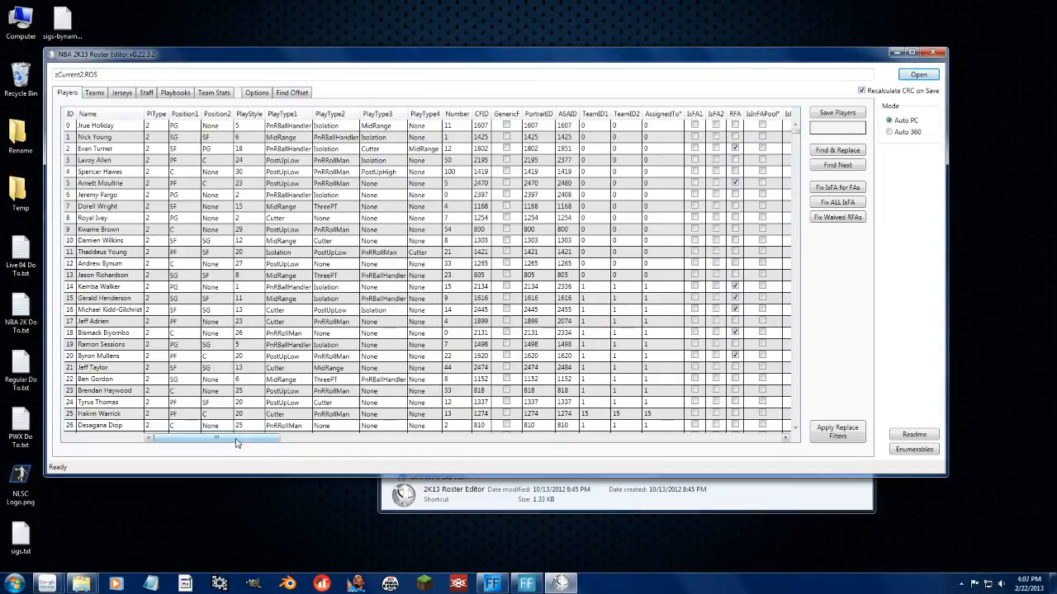
drag(235, 443, 300, 441)
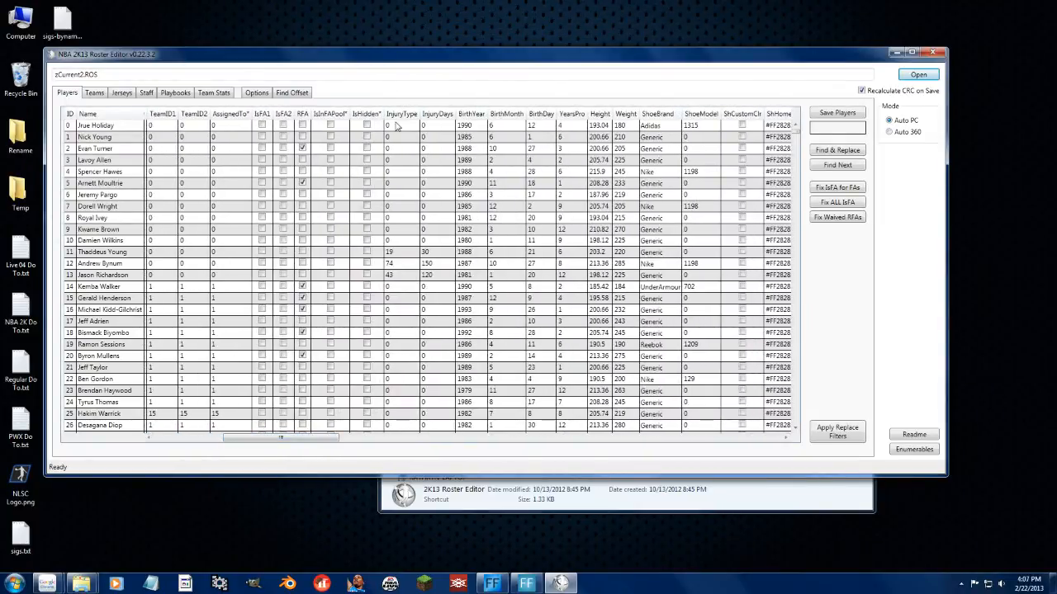
Highlight the injured players' InjuryType values 19, 74 and 43 in rows 11–13.
mouse_move(398, 252)
mouse_down()
mouse_move(405, 279)
mouse_move(438, 279)
mouse_move(394, 277)
mouse_up()
click(392, 231)
click(400, 230)
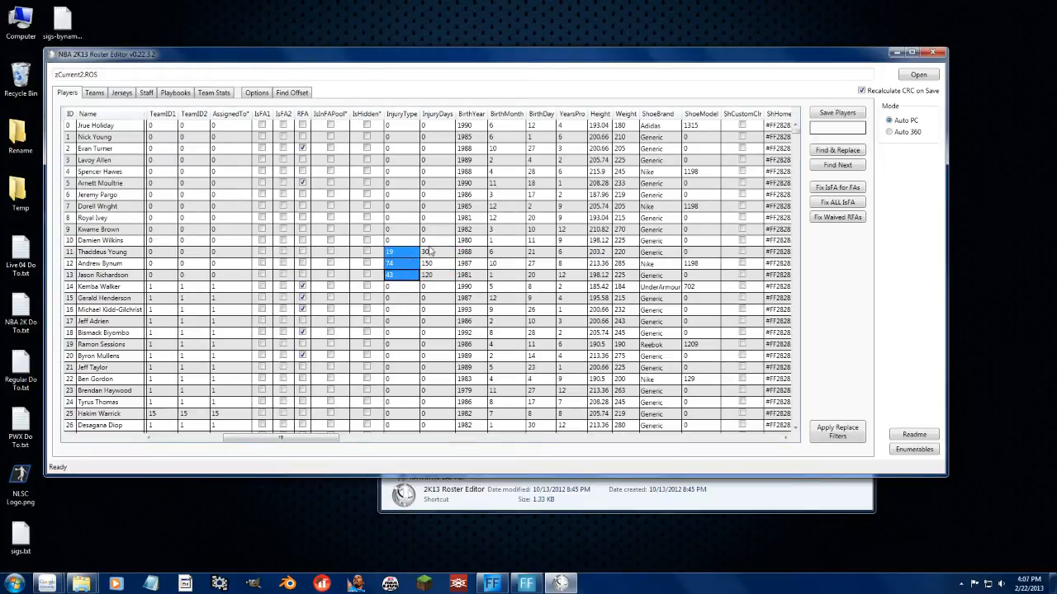
Highlight the InjuryDays values of rows 11–13, then select the first player's InjuryType cell.
drag(429, 251, 427, 279)
key(Down)
key(Down)
key(Down)
click(393, 127)
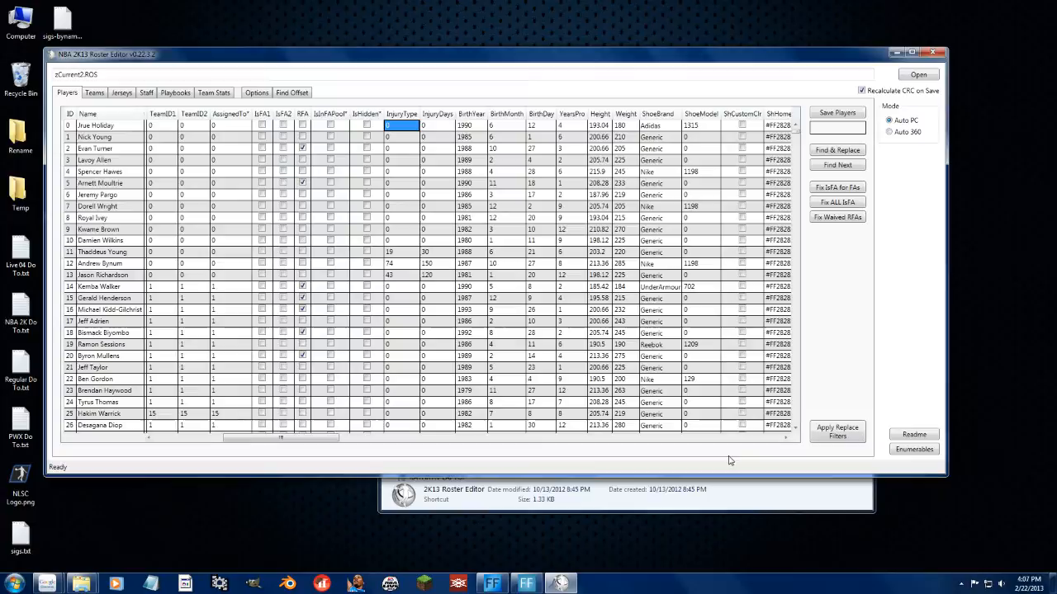
Add a Find rule matching players with ID >= 0.
click(829, 153)
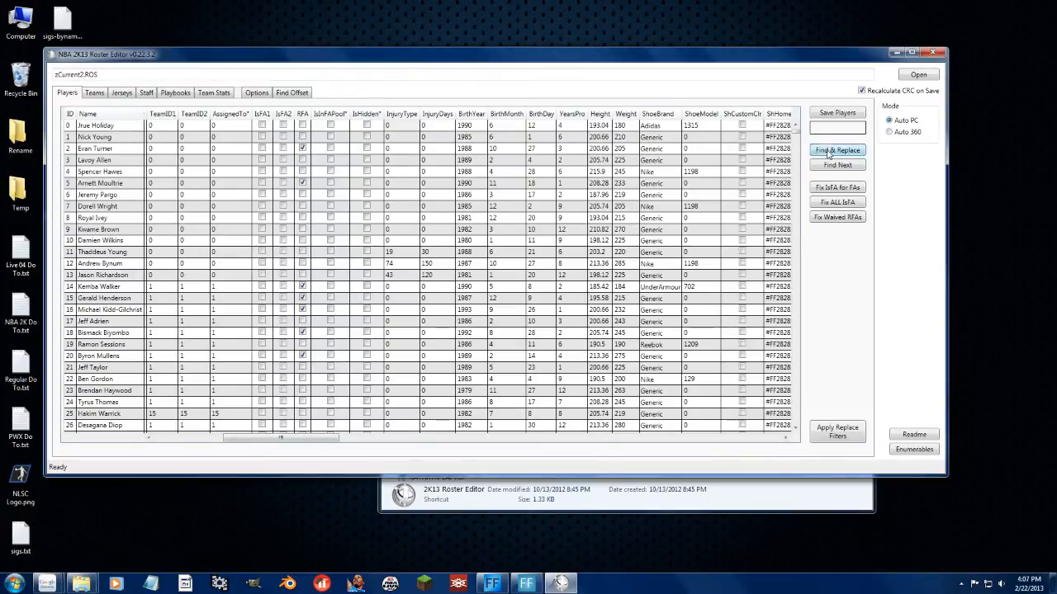
click(416, 244)
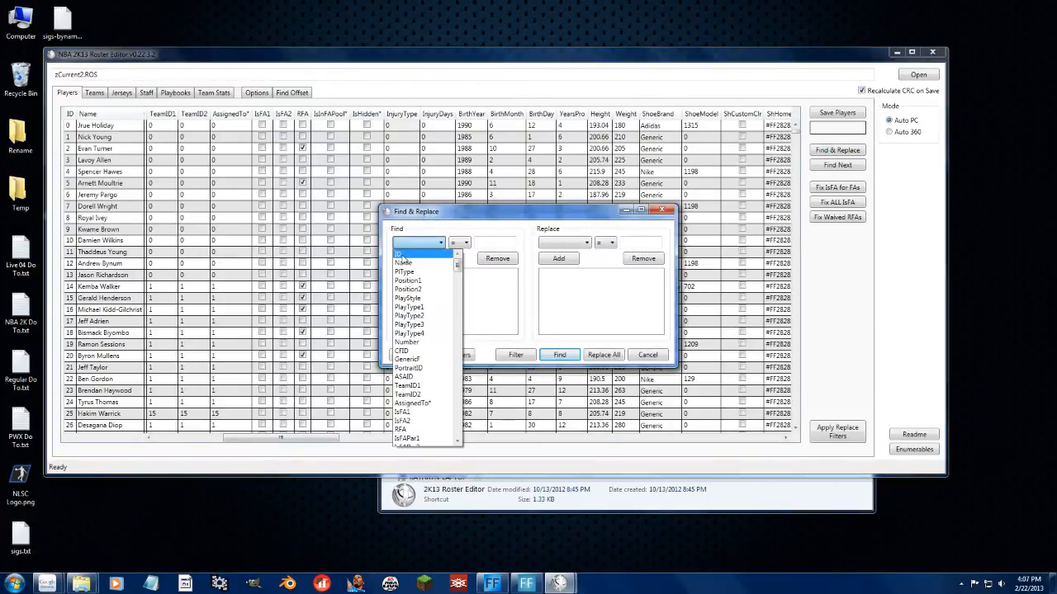
click(406, 255)
click(452, 244)
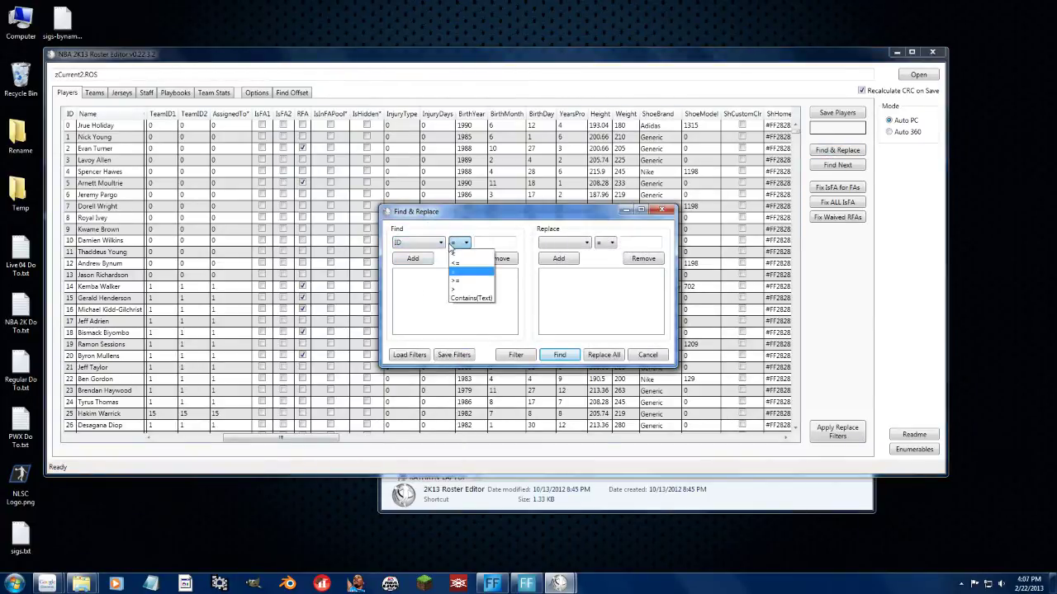
click(466, 281)
click(488, 241)
text(0)
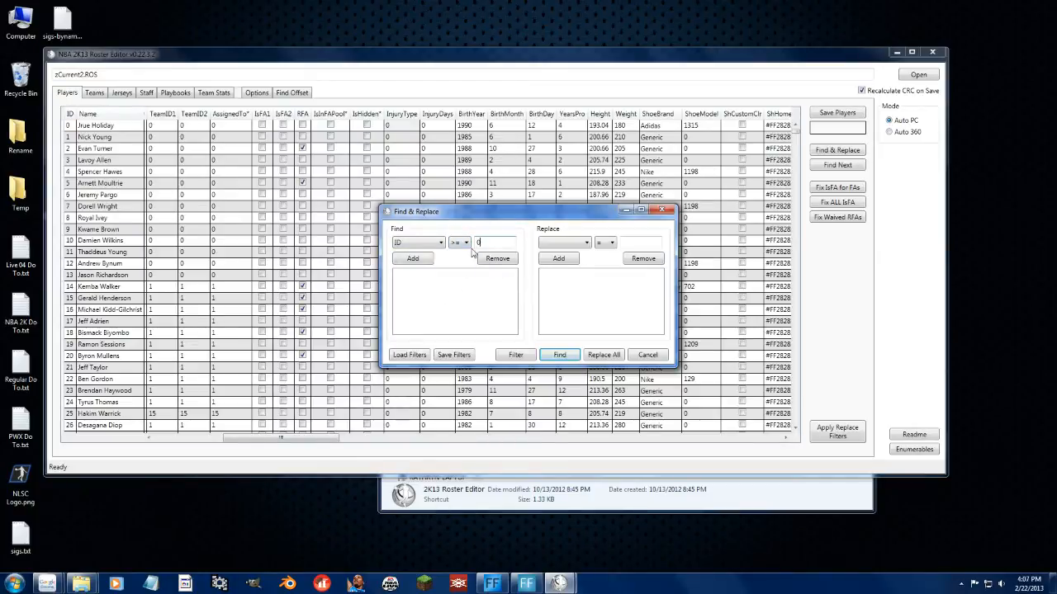
click(412, 258)
Add Replace rules setting InjuryType = 0 and InjuryDays = 0.
click(582, 243)
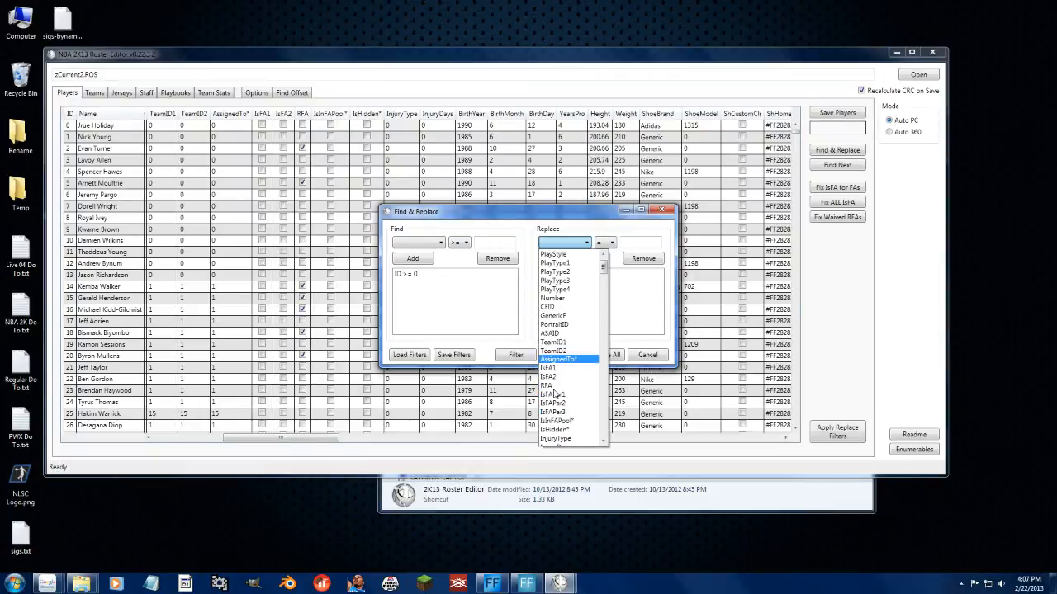
click(557, 438)
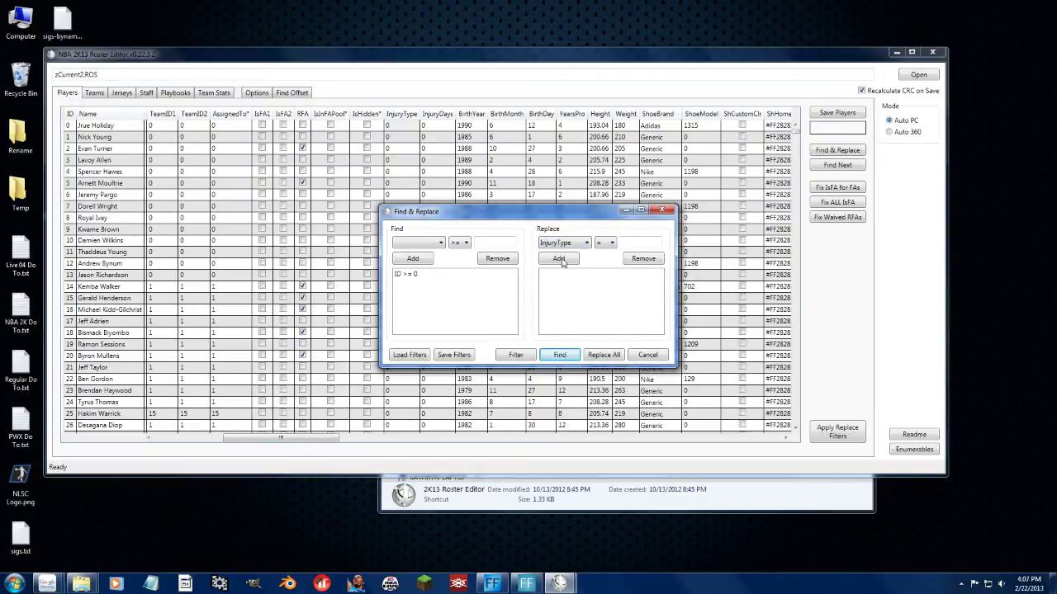
click(634, 243)
text(0)
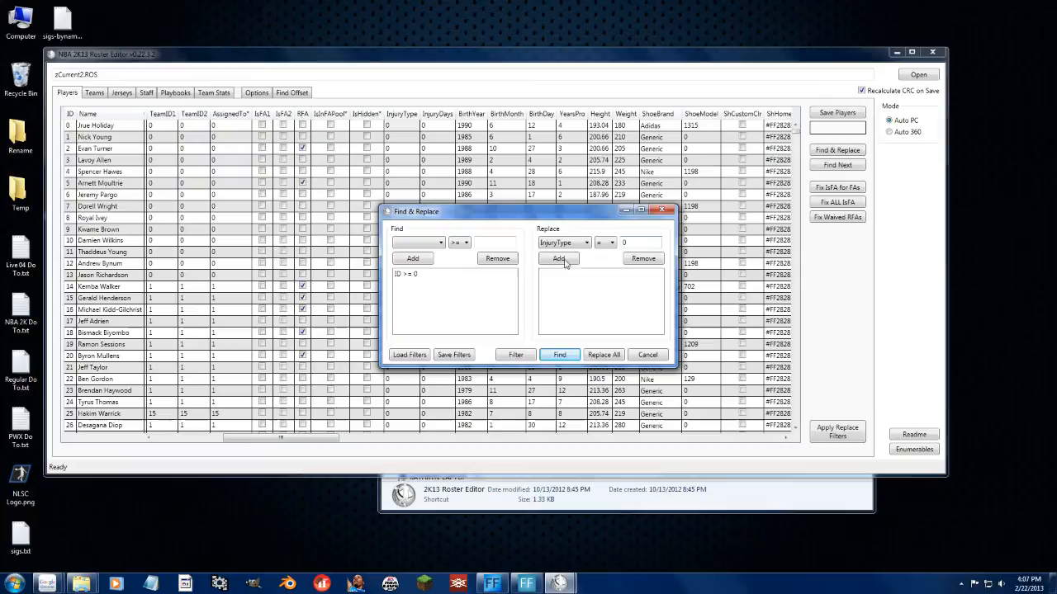
click(559, 259)
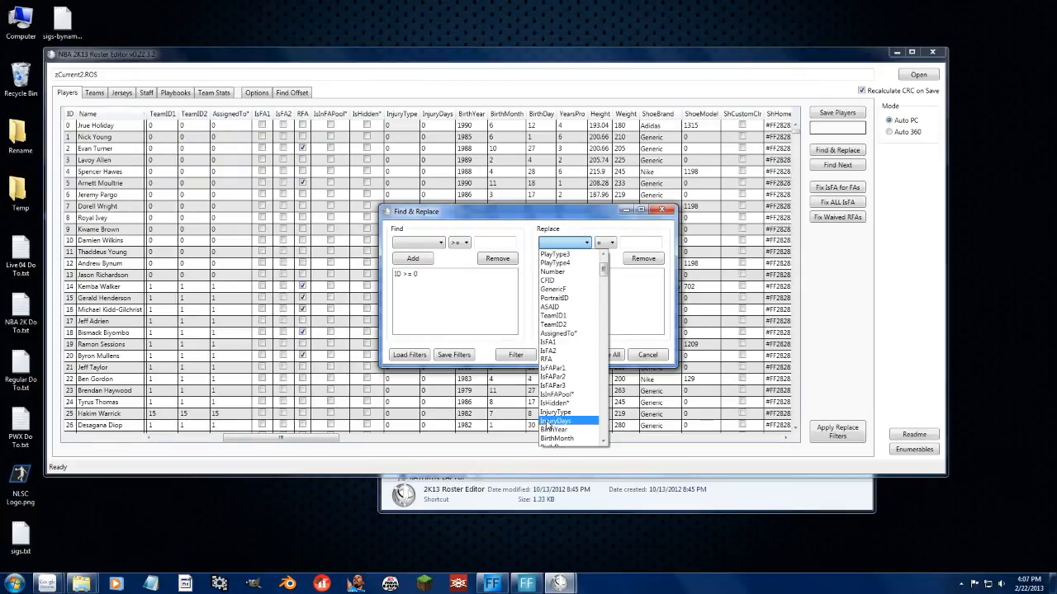
click(555, 421)
text(0)
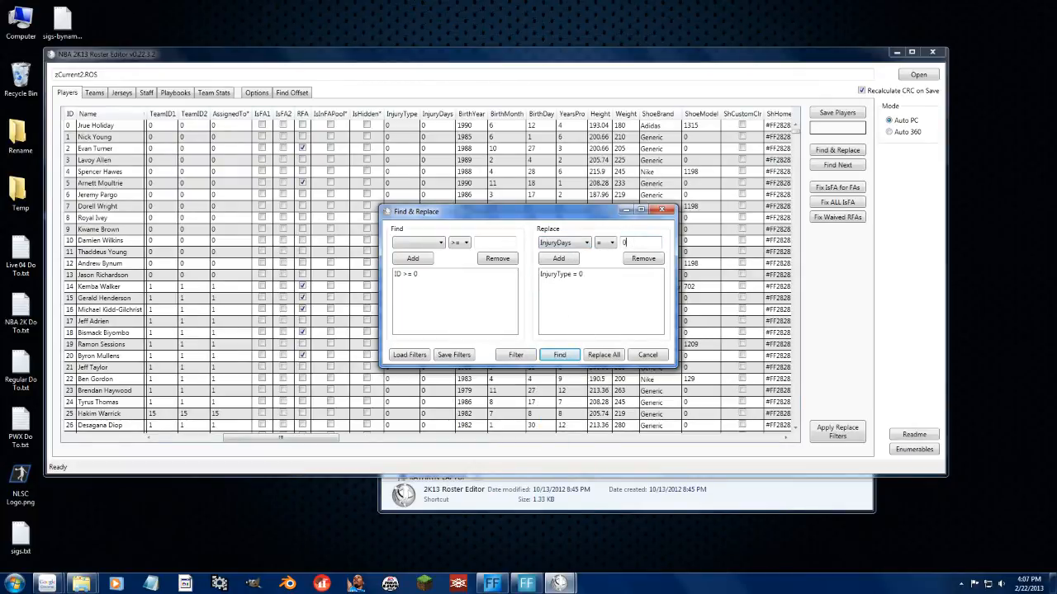
click(558, 261)
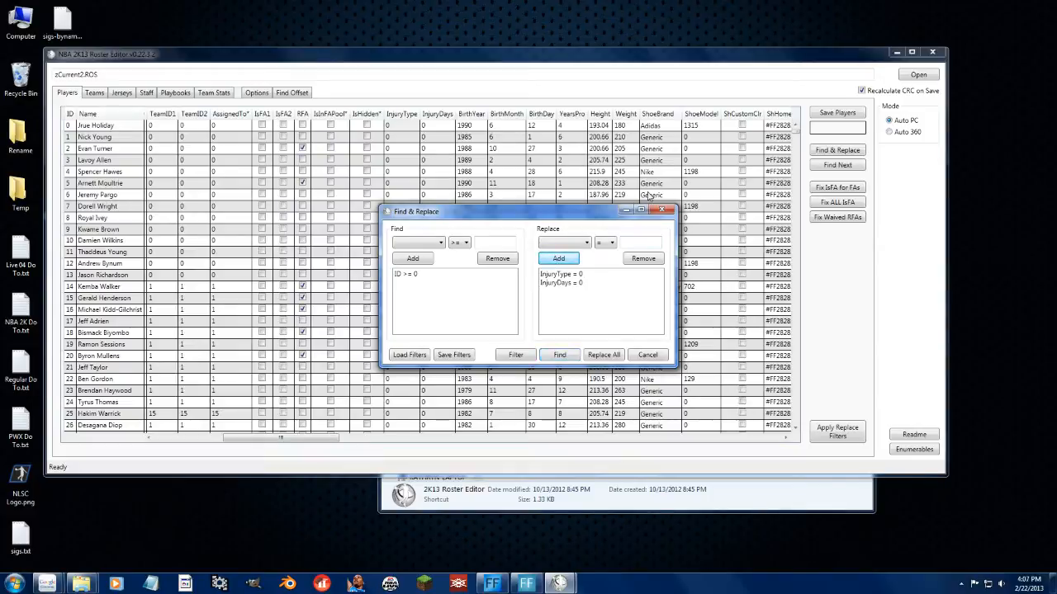
Save the current filters as 'uninjure' in the Search Filters folder.
click(443, 357)
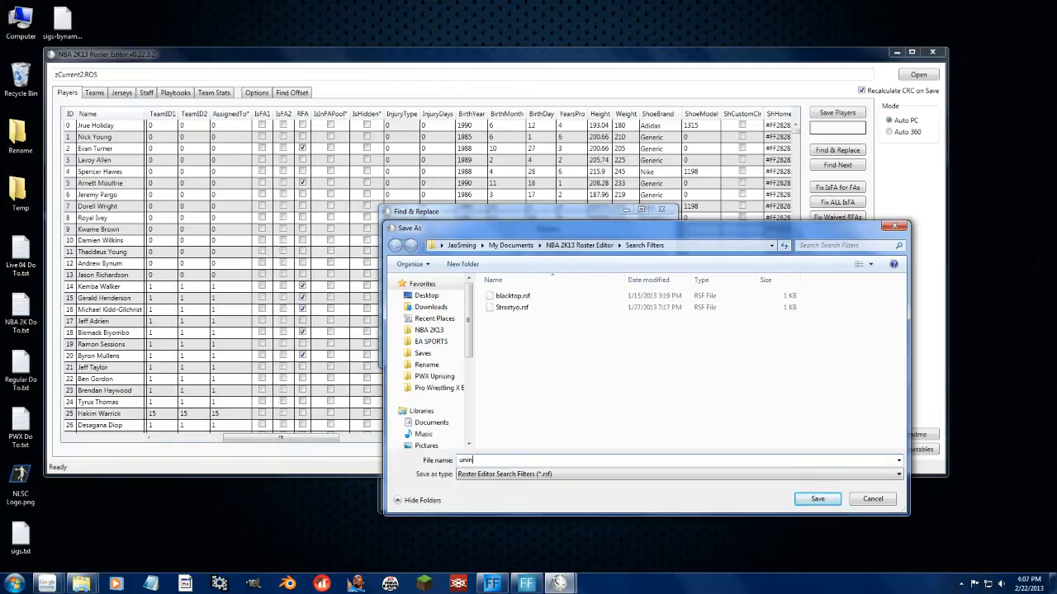
click(816, 500)
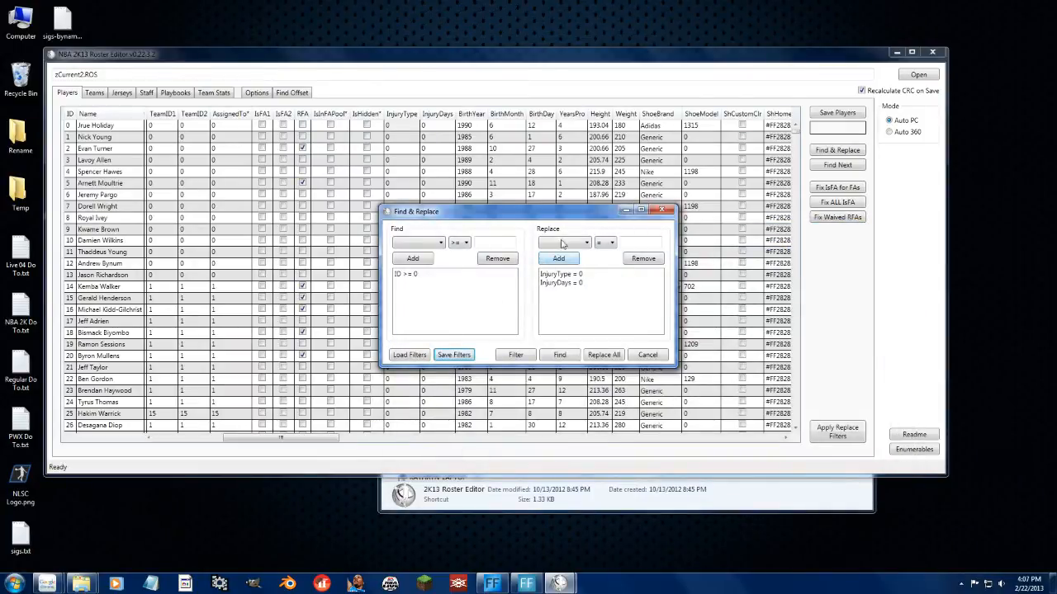
Run Replace All to zero the injury values for all players.
click(601, 355)
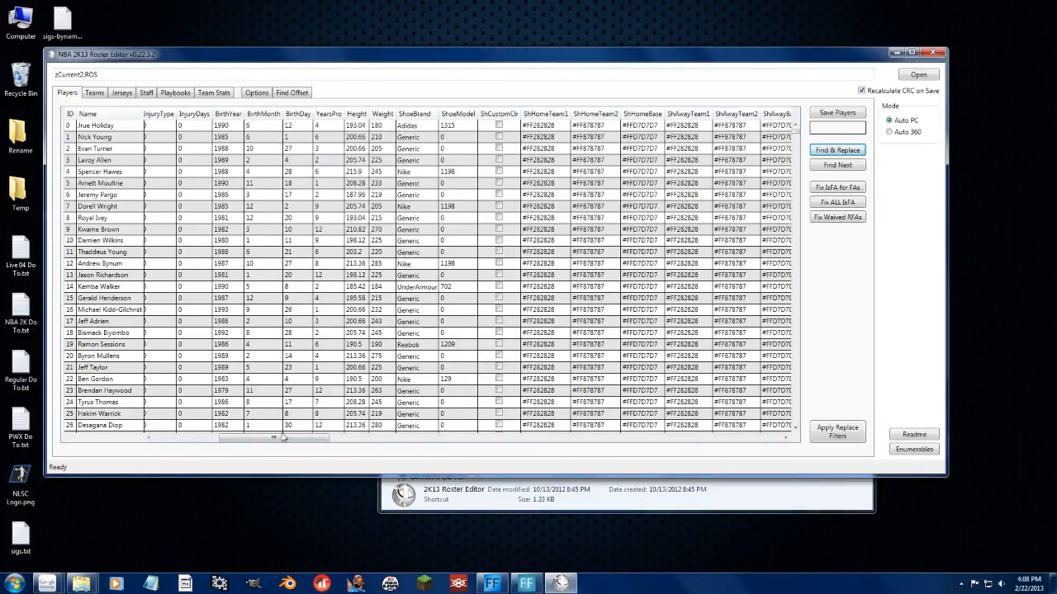
drag(252, 443, 223, 444)
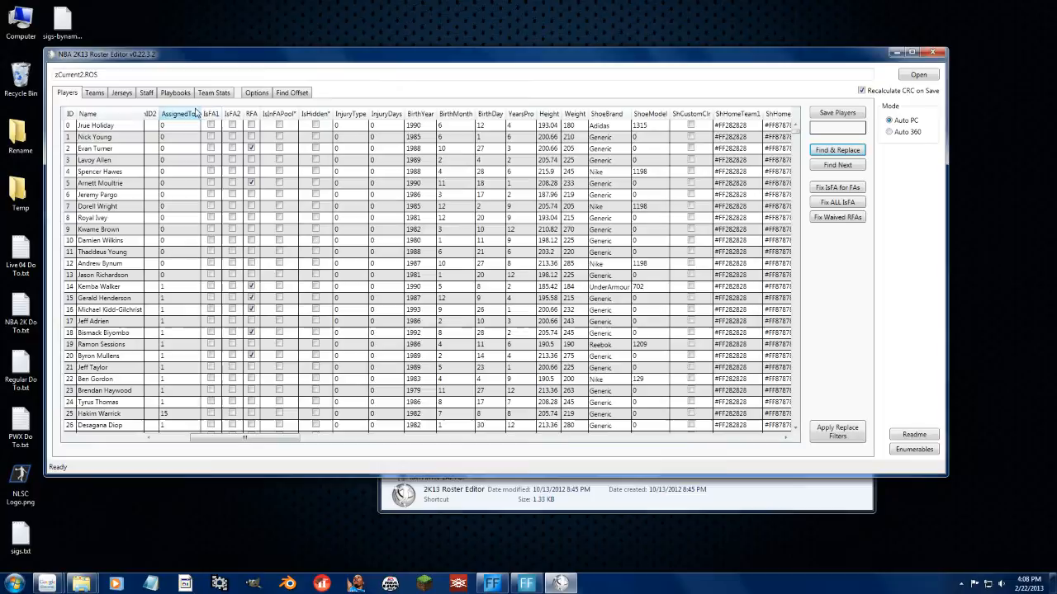
Reload the zCurrent2.ROS roster and return to the Players table.
click(919, 75)
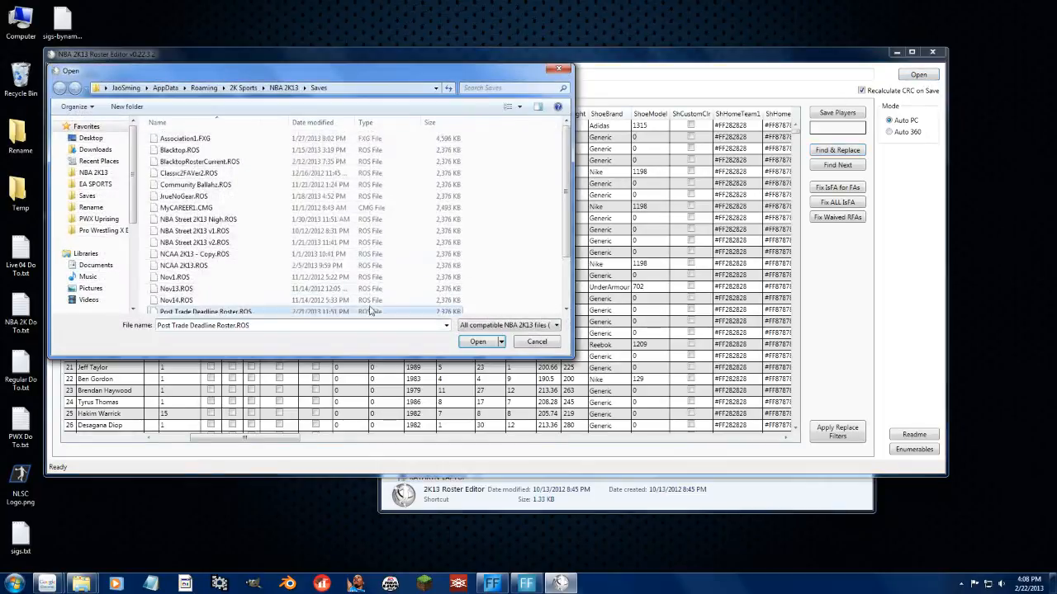
double_click(172, 309)
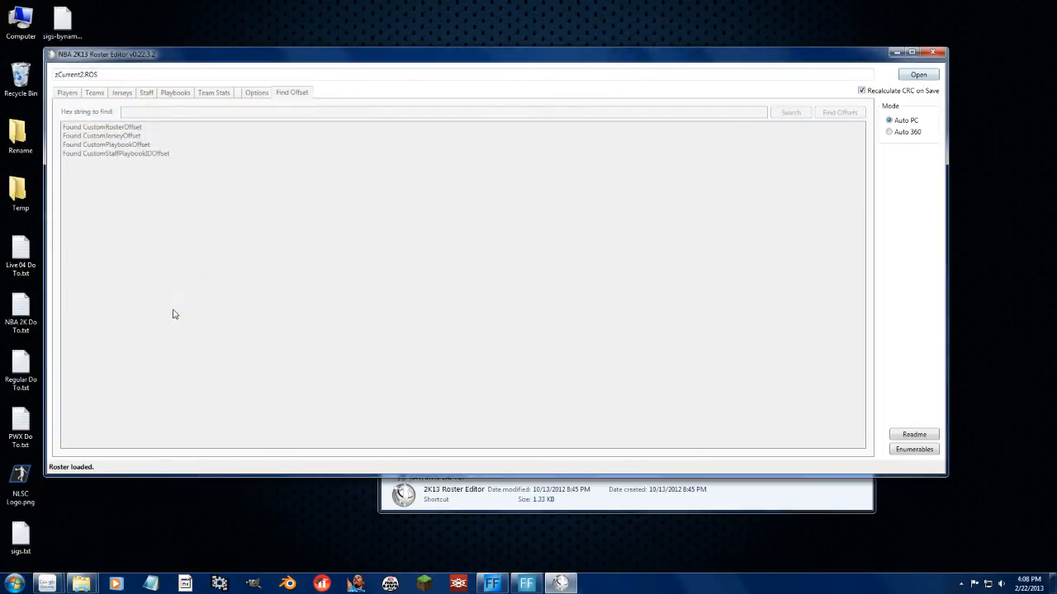
click(68, 92)
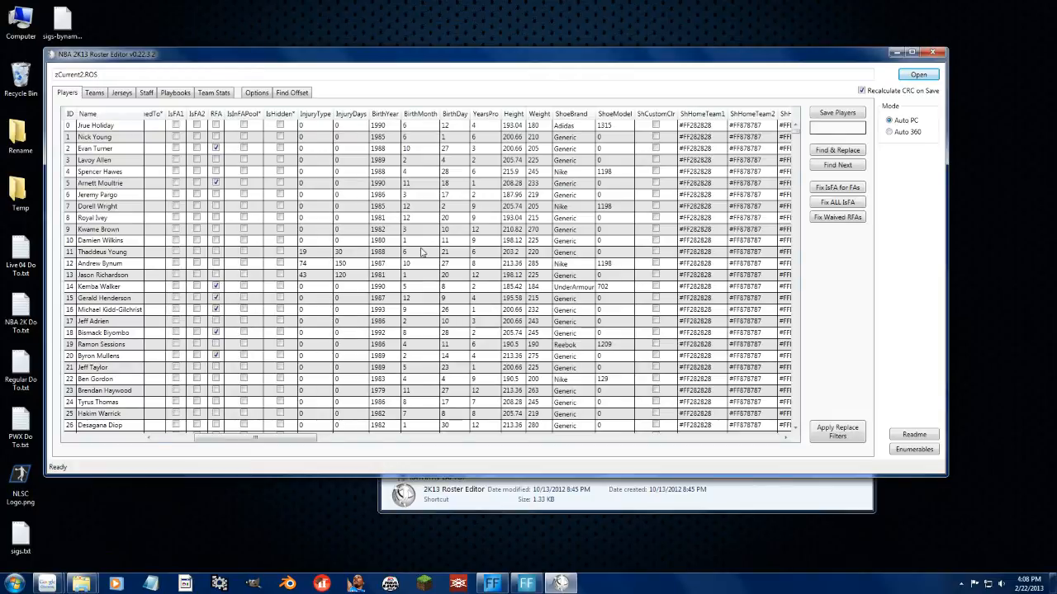
Select InjuryType and InjuryDays for every player, from row 0 to row 1514.
click(317, 126)
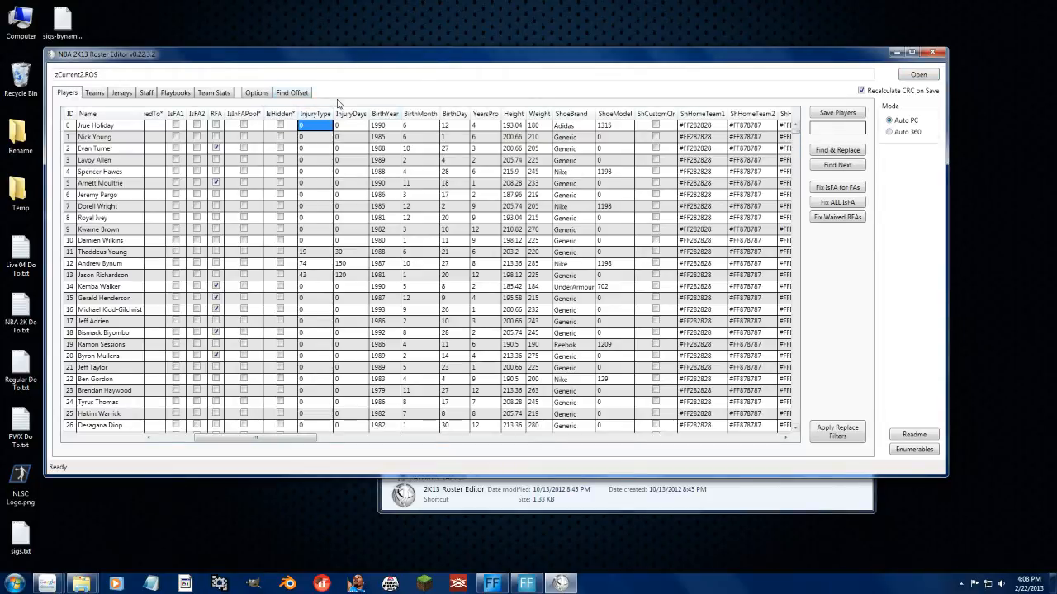
click(261, 92)
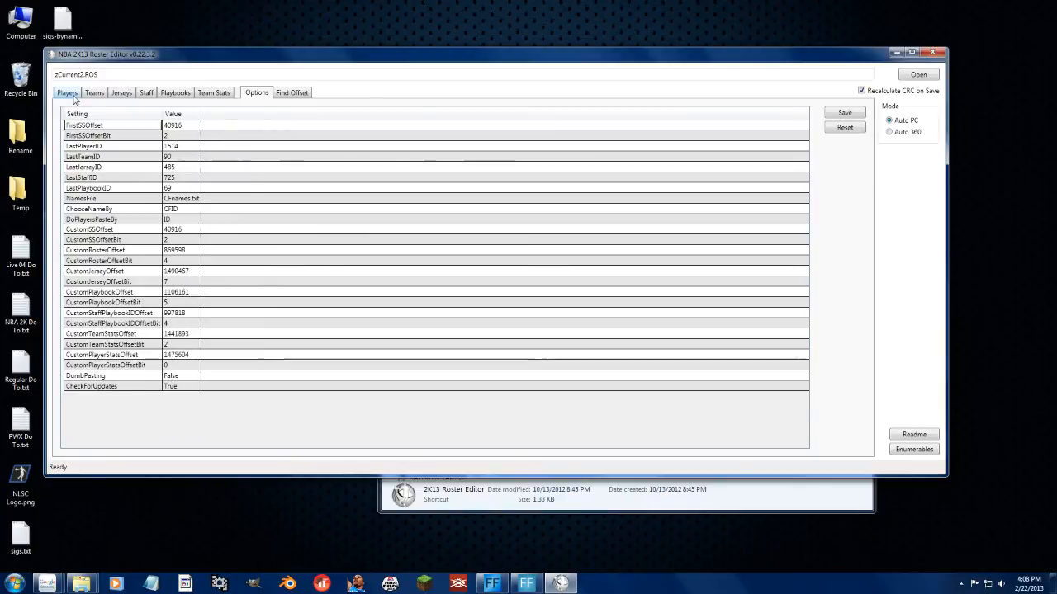
click(70, 93)
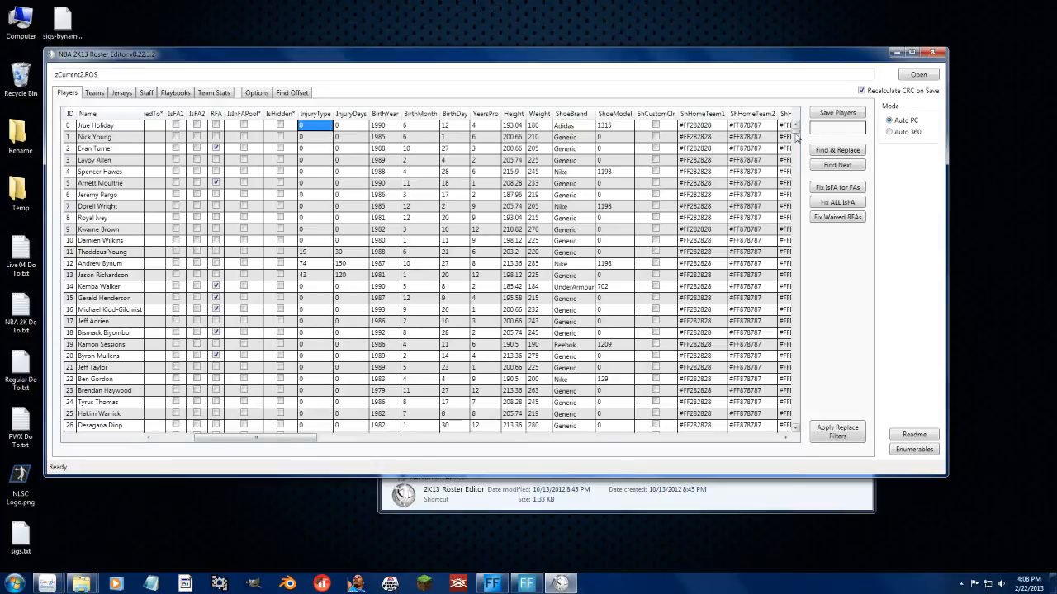
drag(796, 134, 794, 436)
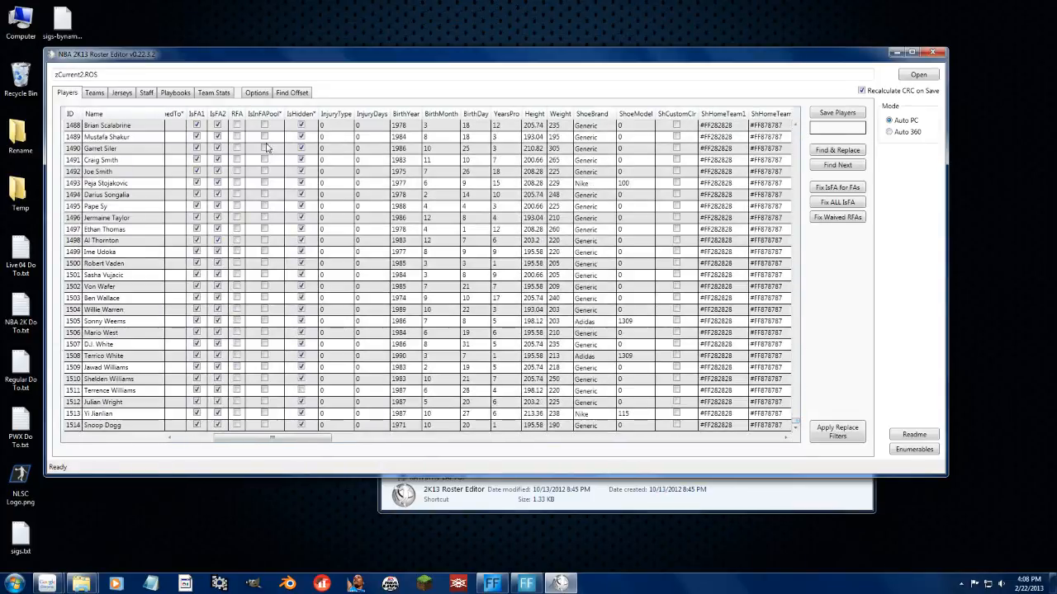
shift+click(367, 425)
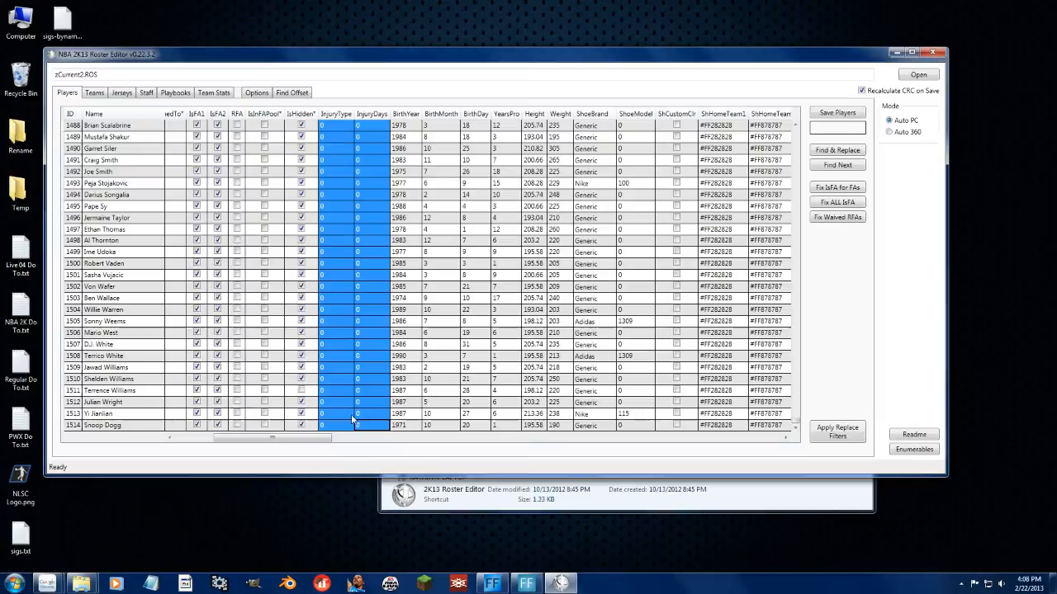
Launch OpenOffice.org Calc from the Start menu.
click(14, 583)
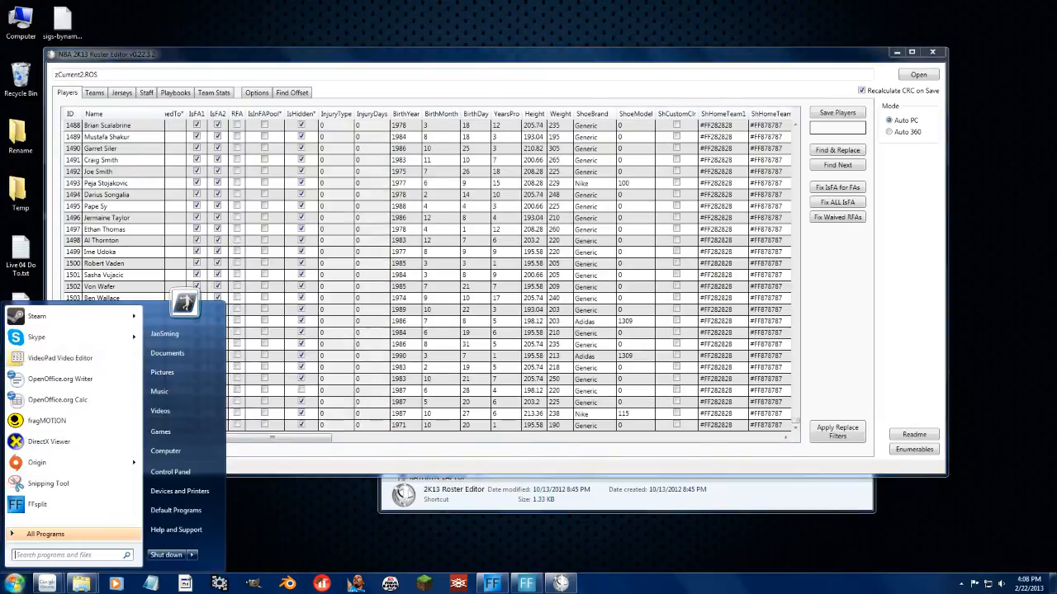
click(66, 401)
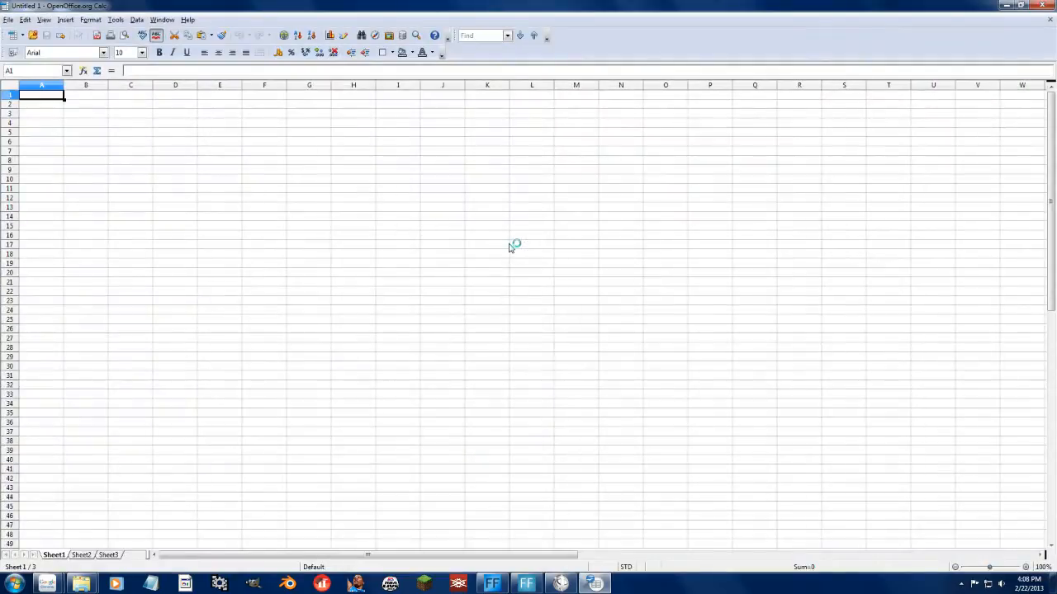
Paste the copied InjuryType and InjuryDays columns into Calc starting at B1.
click(96, 97)
key(ctrl+v)
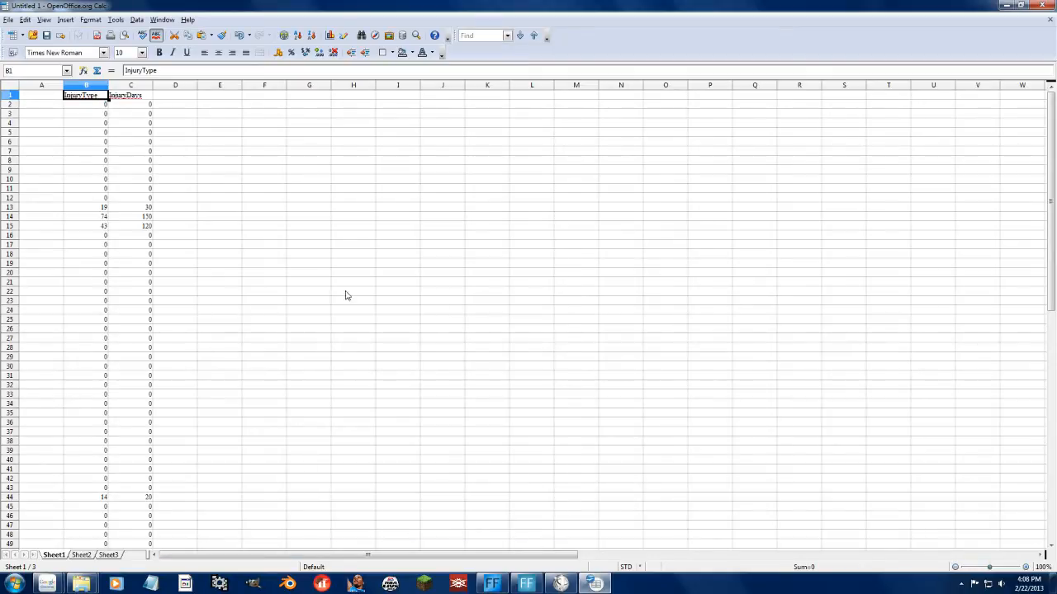
mouse_move(561, 584)
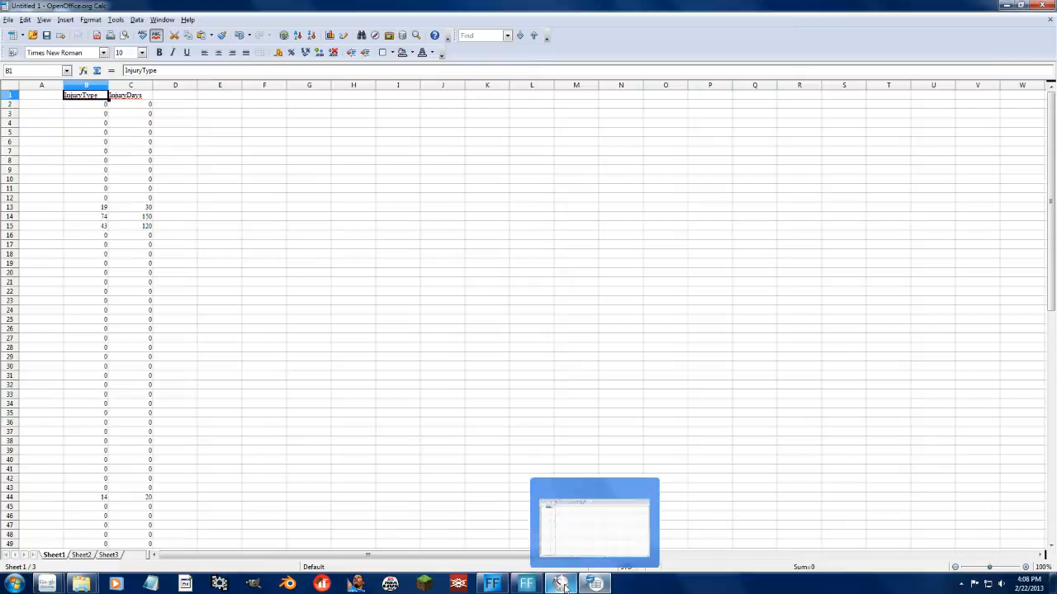
Copy every player ID from the editor into column A and select the data through C1516.
click(597, 520)
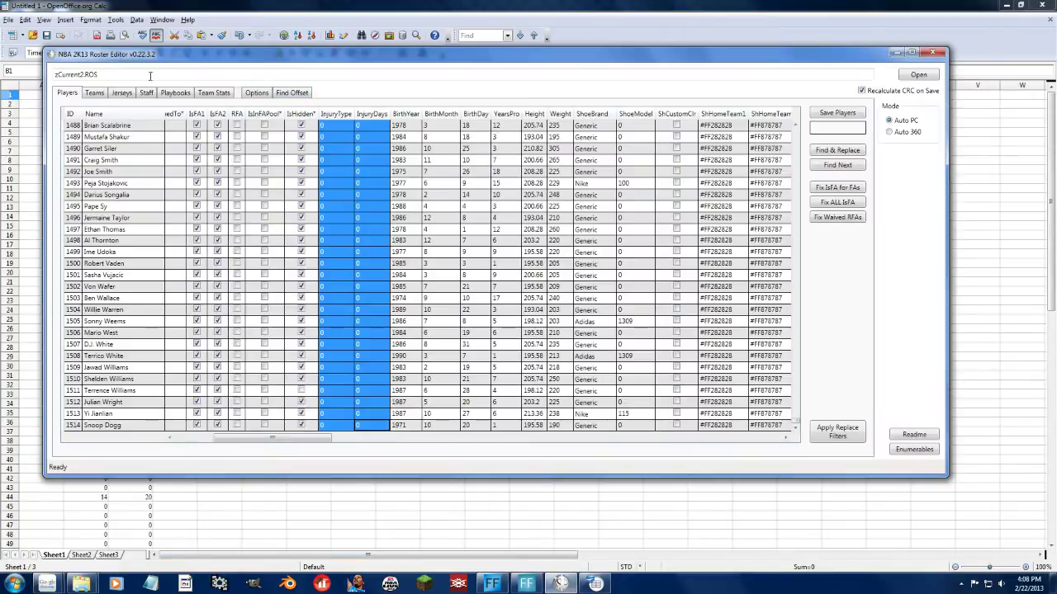
click(74, 426)
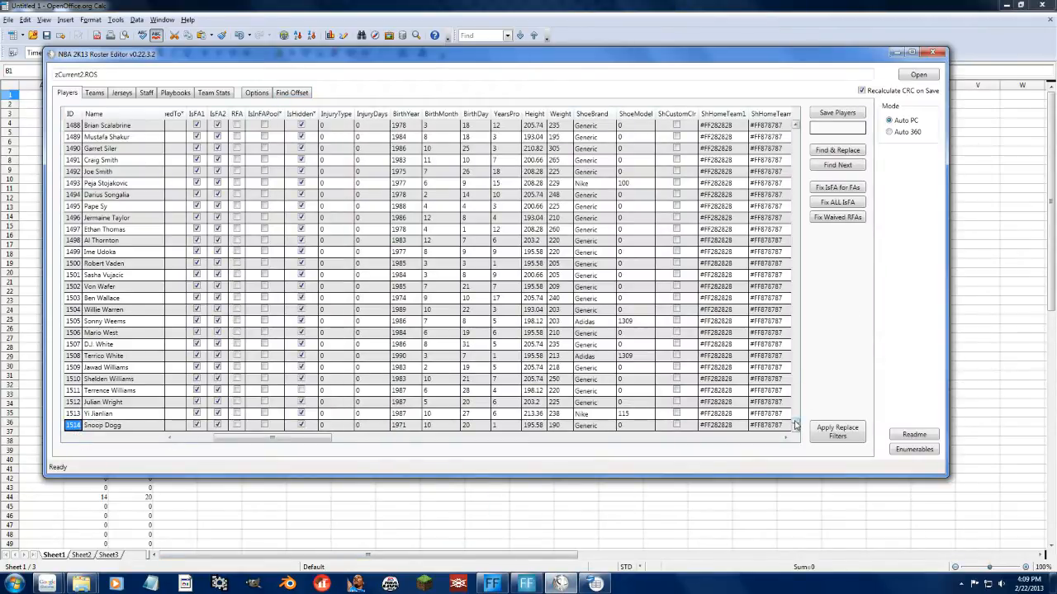
drag(795, 424, 796, 125)
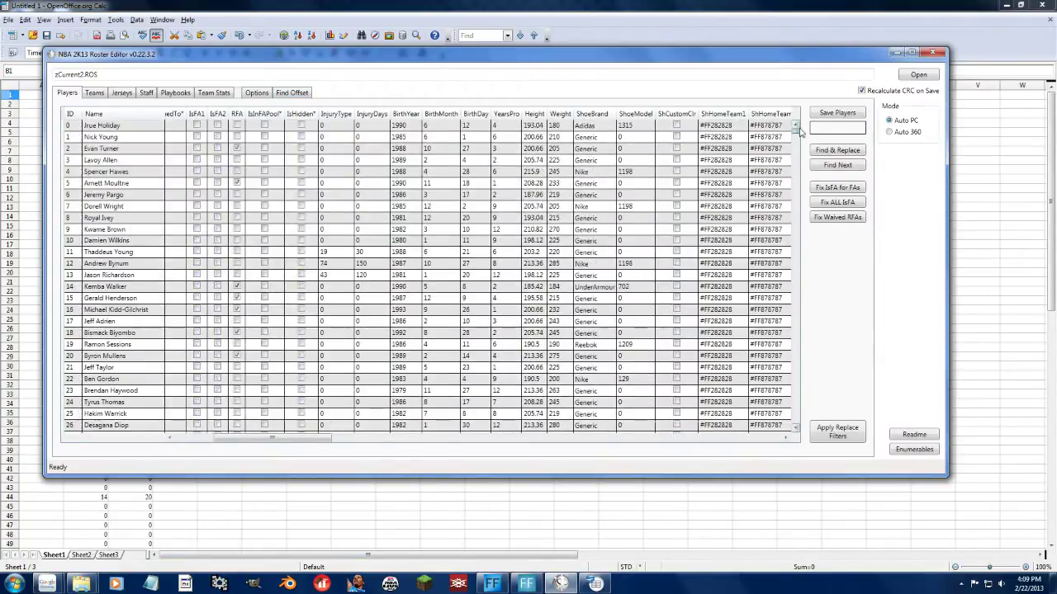
shift+click(69, 126)
key(alt+Tab)
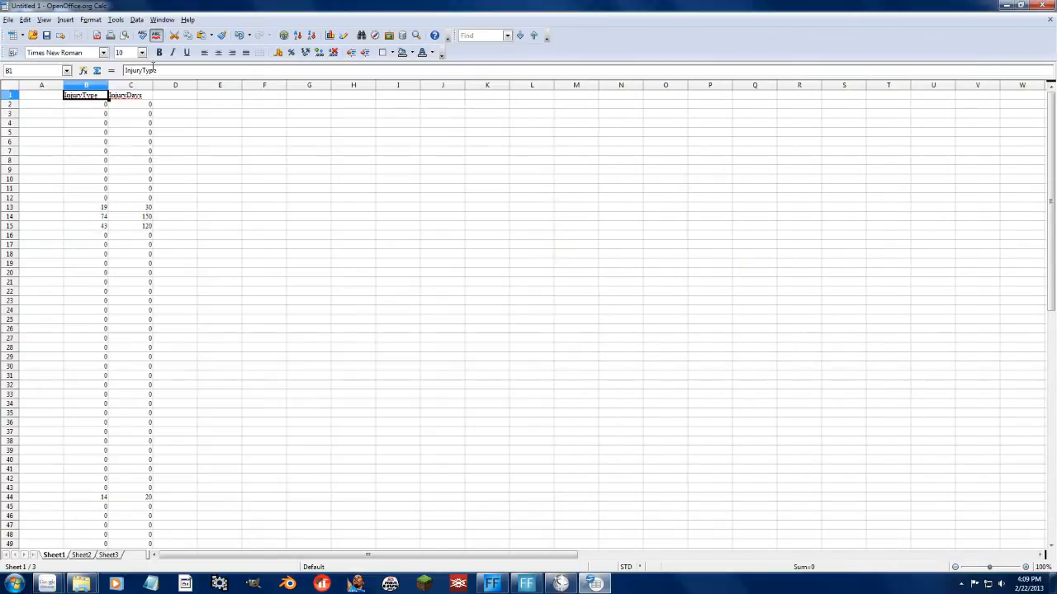
click(45, 97)
key(ctrl+v)
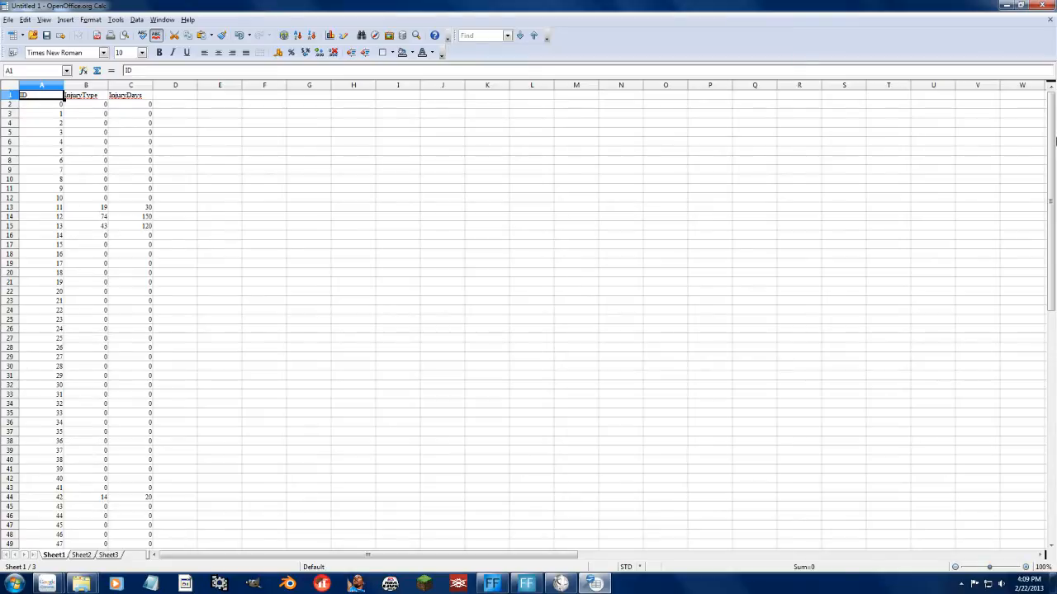
scroll(1054, 134, down, 2)
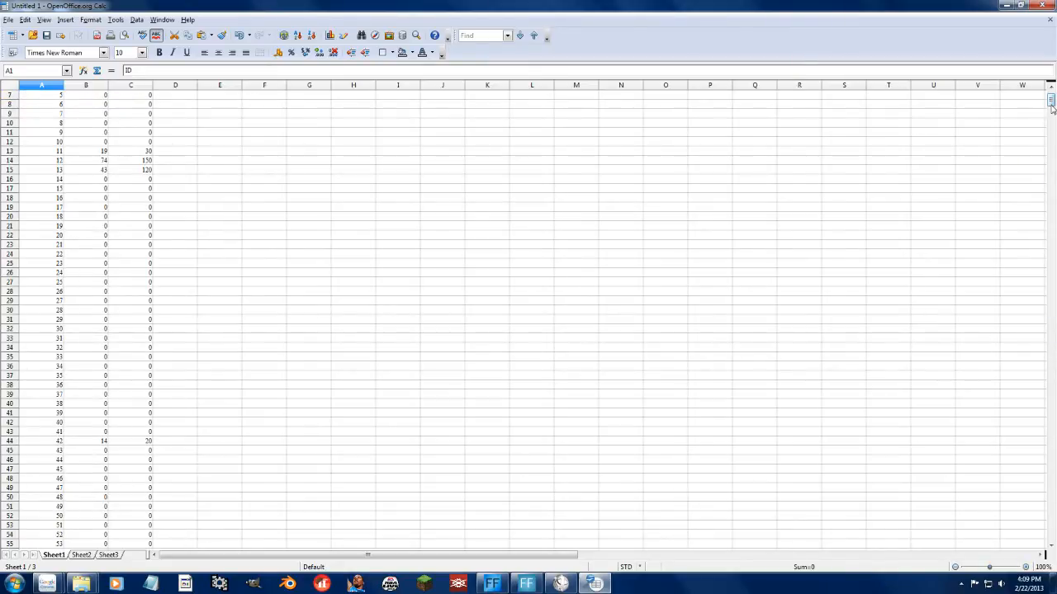
drag(1051, 106, 1042, 533)
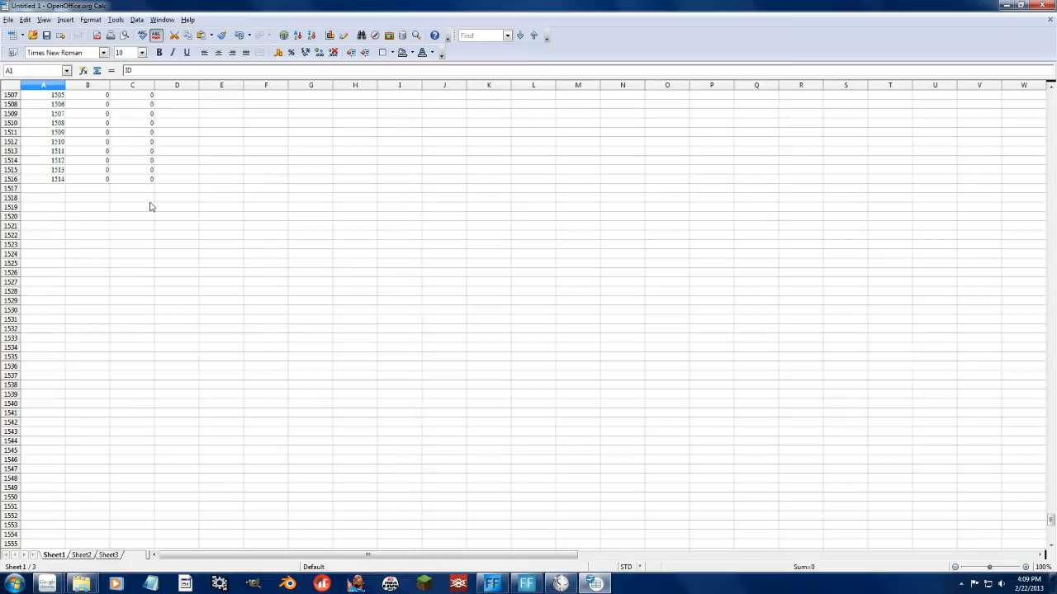
shift+click(145, 176)
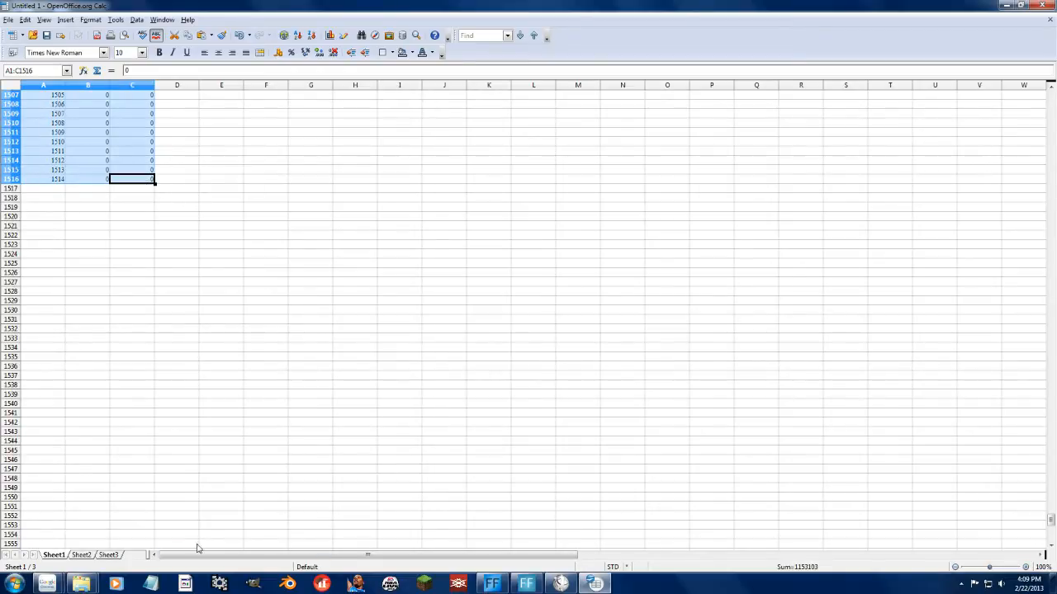
Load the RondoNOOOOOOOOO.FXG association file in the roster editor.
click(560, 584)
click(915, 75)
click(198, 161)
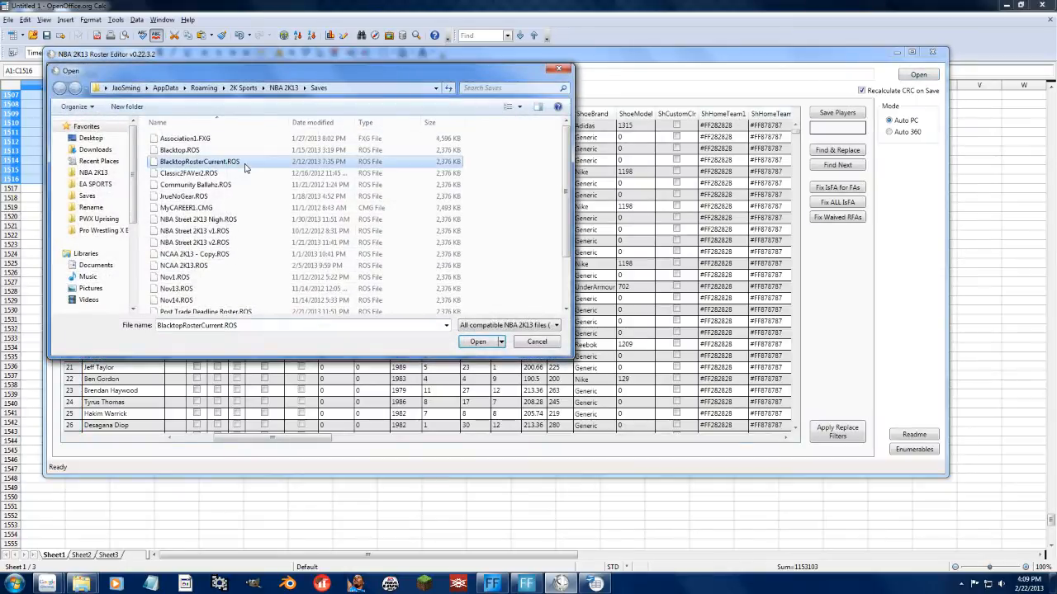
scroll(215, 247, down, 2)
double_click(198, 261)
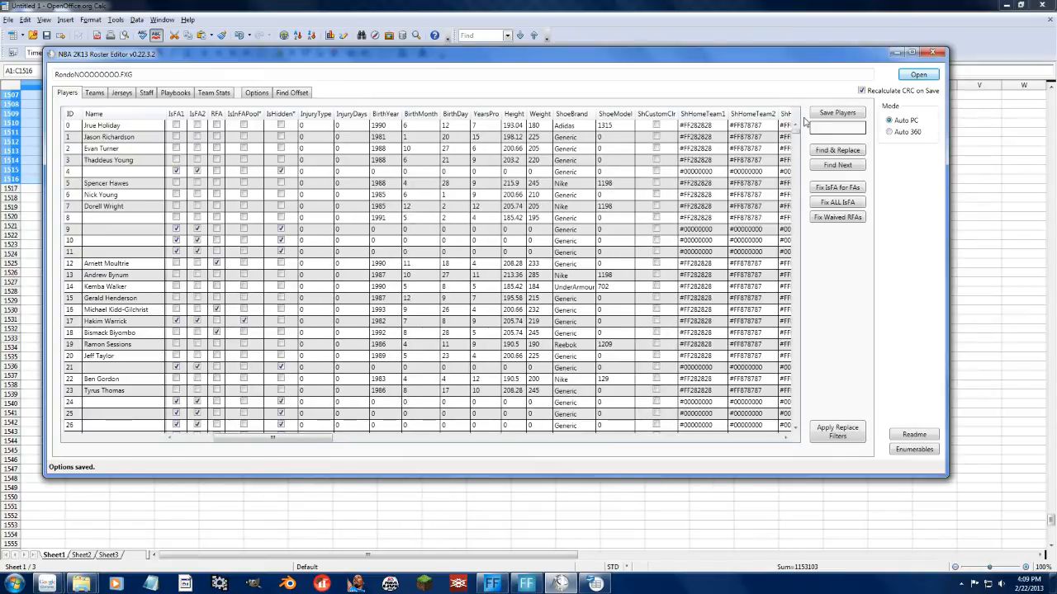
Browse to BlacktopRosterCurrent.ROS in the Open dialog, then dismiss it without loading.
click(918, 74)
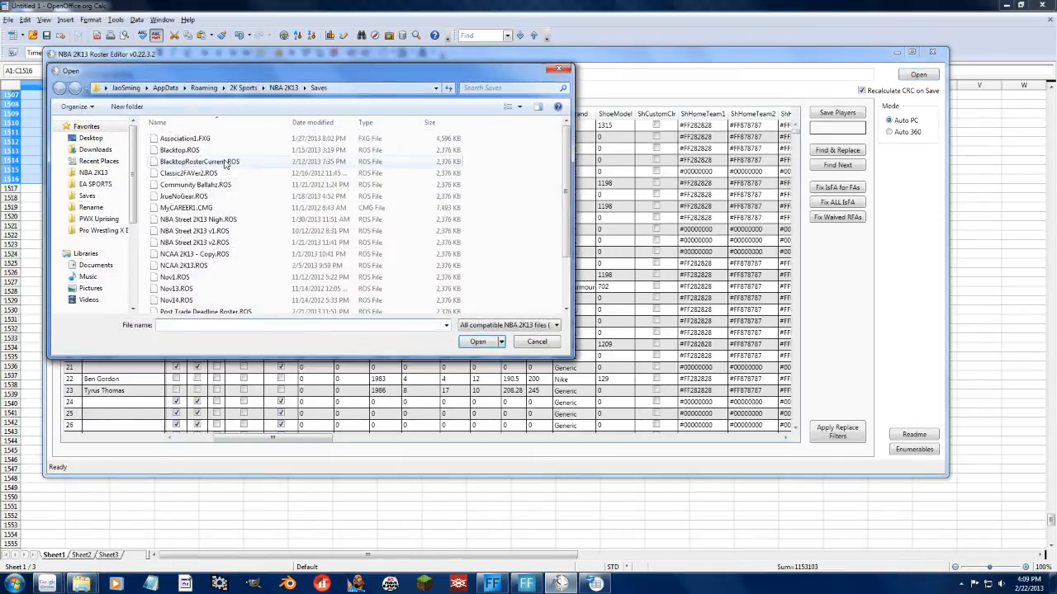
click(225, 163)
scroll(255, 230, down, 2)
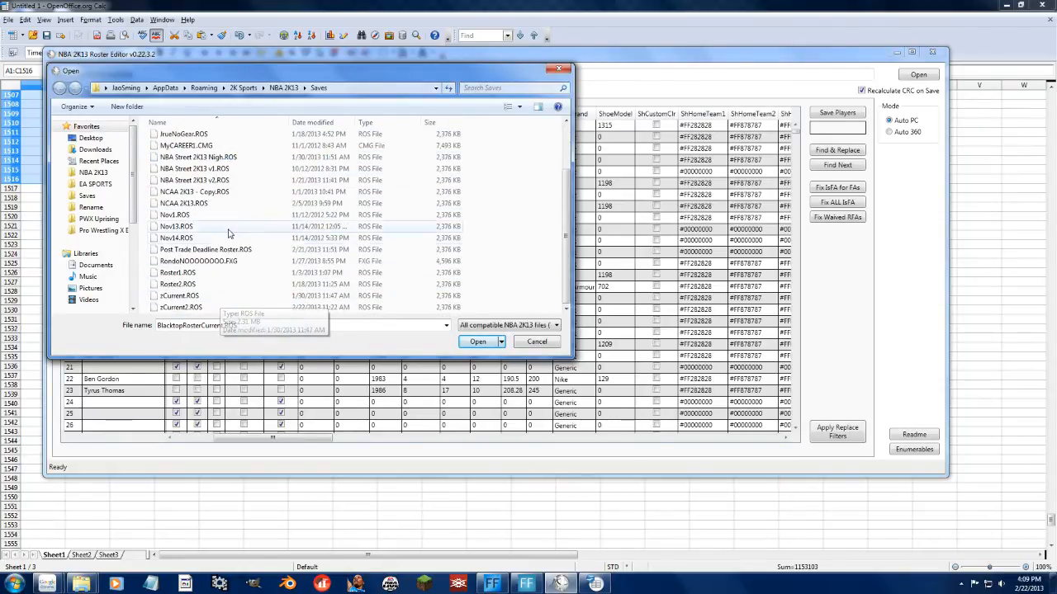
scroll(229, 234, up, 2)
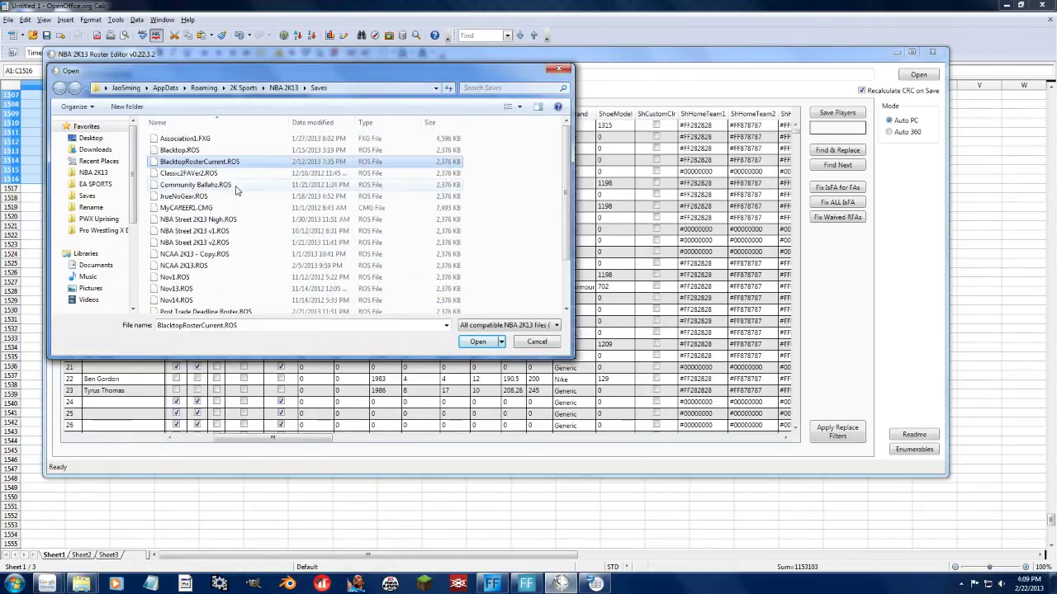
click(561, 67)
Select rows 11–13 injury cells and paste types 19, 74, 43 with days 30, 150, 120.
click(321, 231)
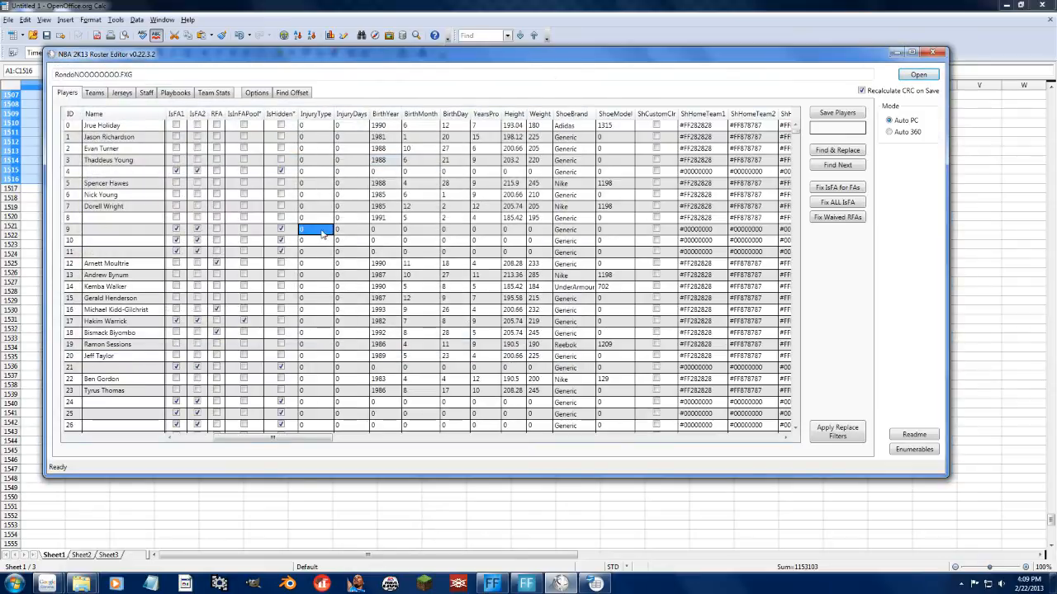
click(400, 240)
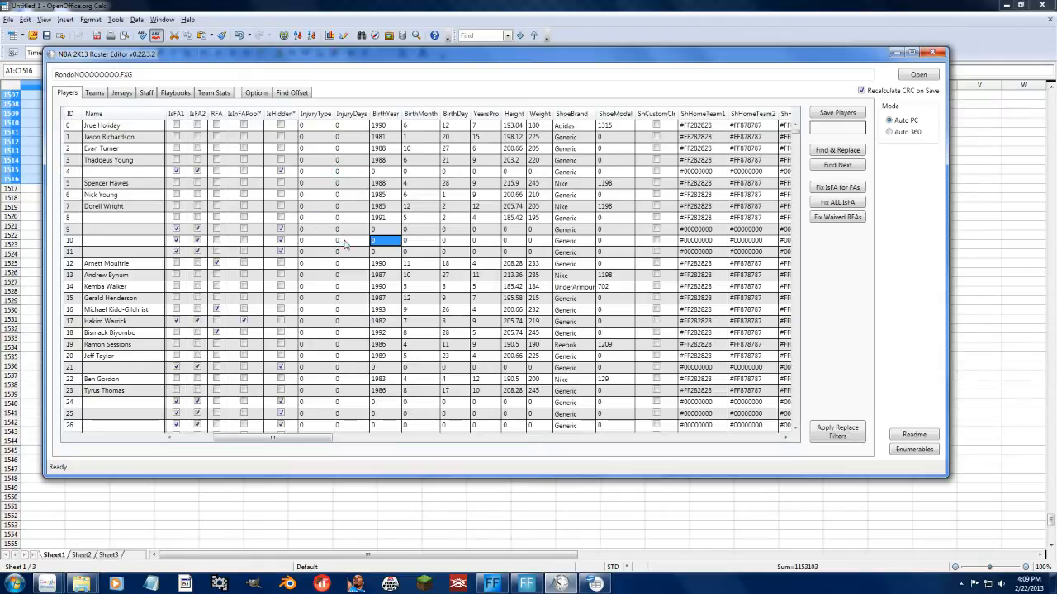
drag(306, 251, 354, 276)
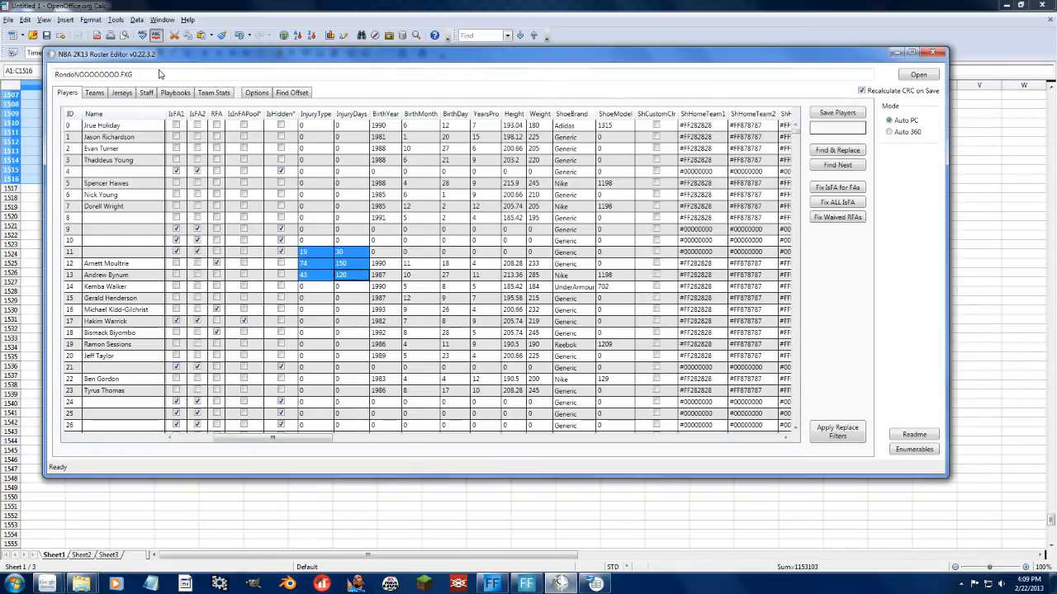
Close the roster editor, then close the untitled Calc sheet discarding unsaved changes.
click(932, 52)
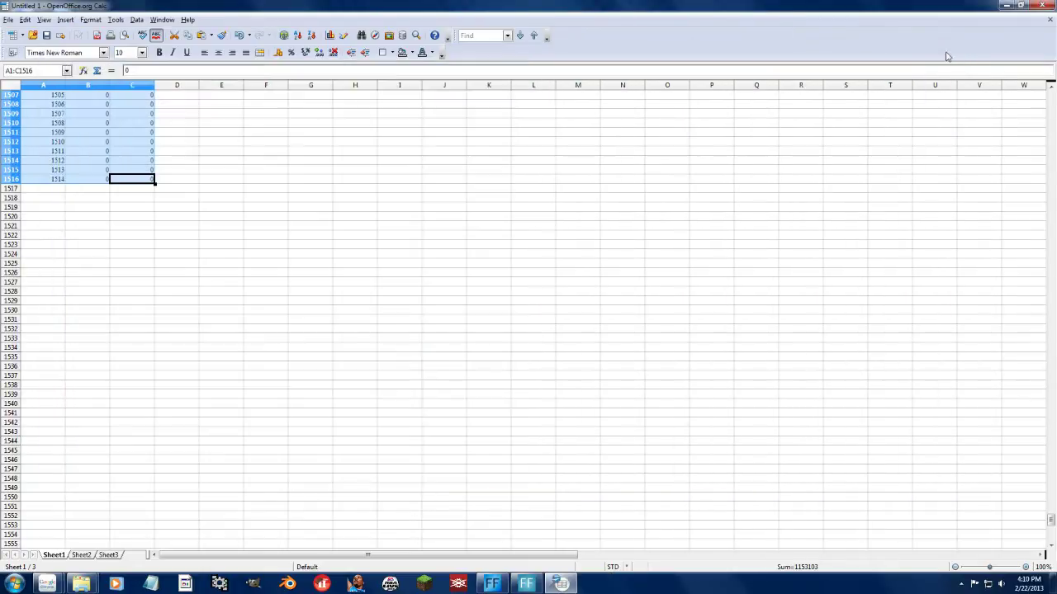
click(169, 246)
scroll(174, 292, up, 1)
scroll(250, 309, up, 20)
click(1041, 5)
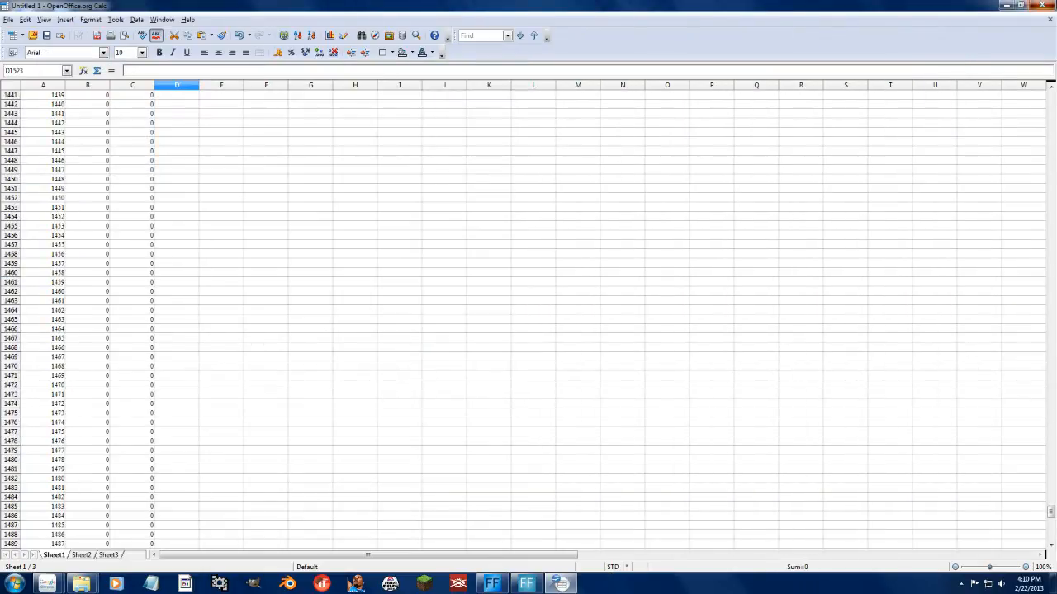
click(530, 306)
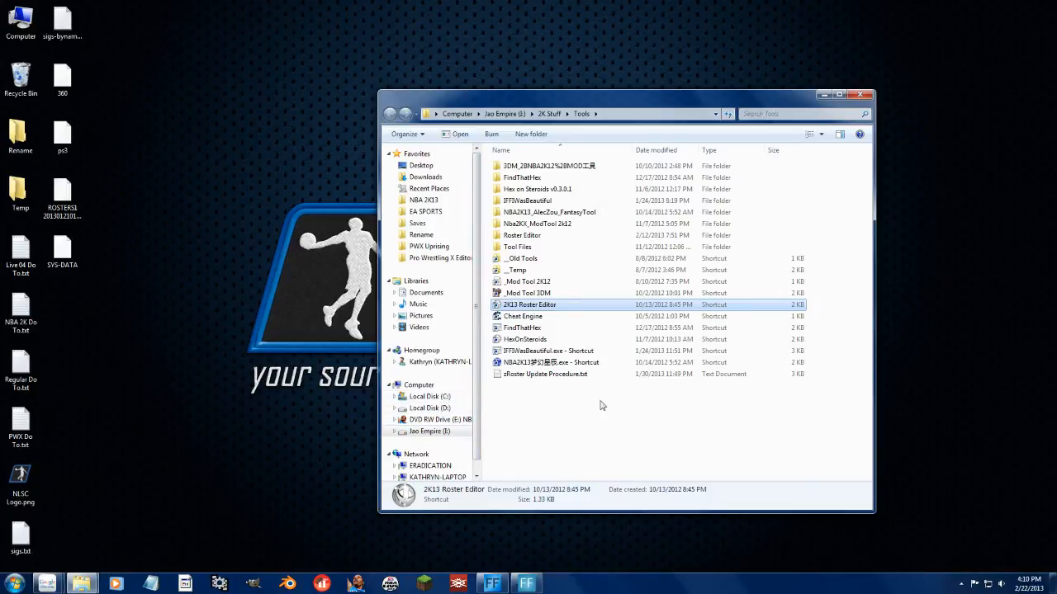
Browse C:\Editing Tools\REditor II\Tutorials\NBA 2K12\XBox 360 Disc Contents and open General Editing Tutorial - NBA 2K12.pdf.
click(431, 397)
double_click(521, 166)
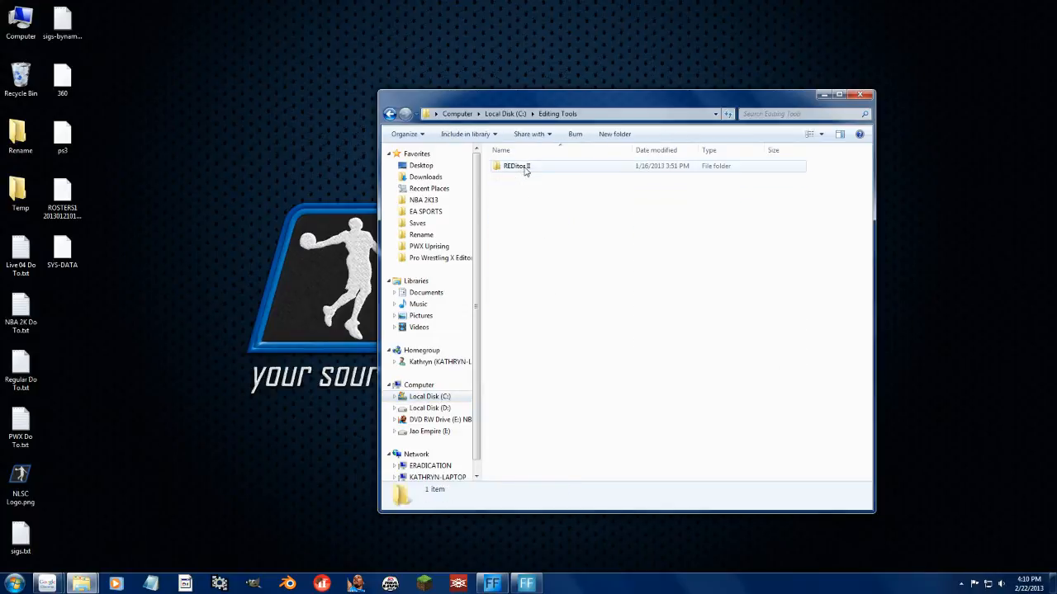
double_click(519, 166)
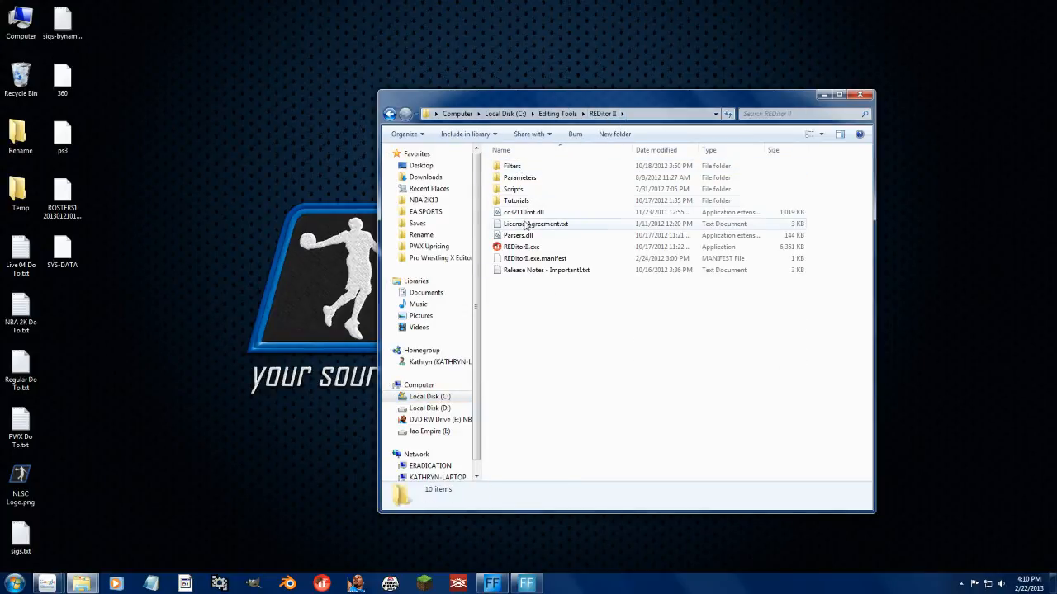
double_click(525, 202)
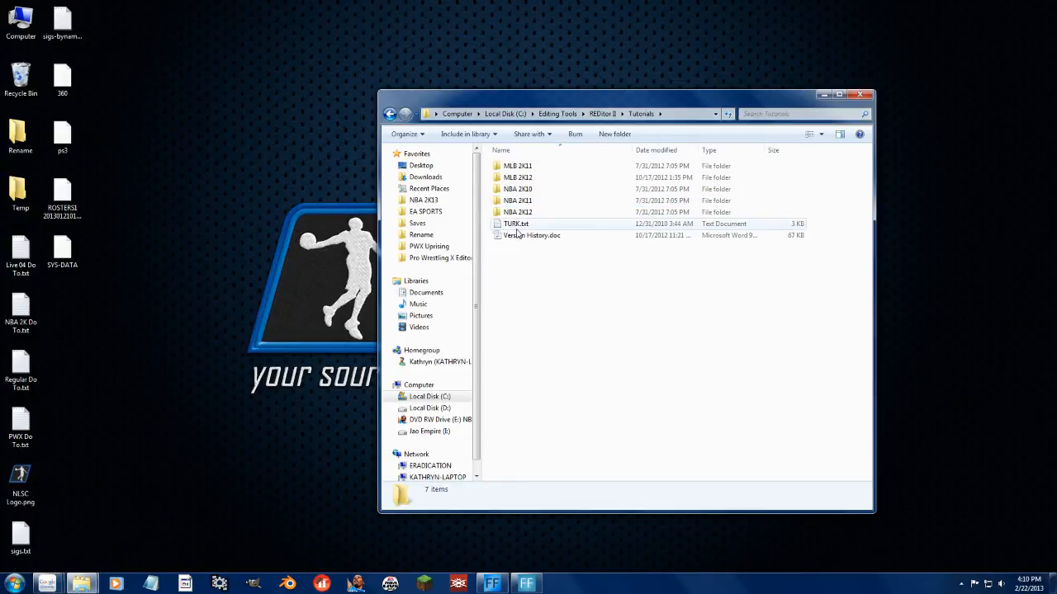
double_click(530, 212)
double_click(569, 170)
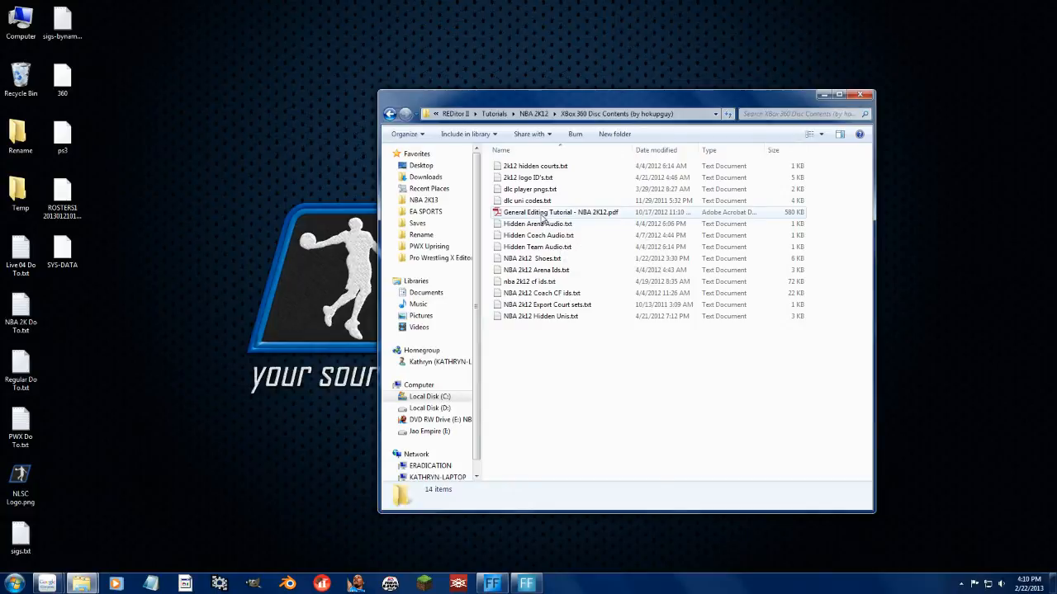
double_click(507, 213)
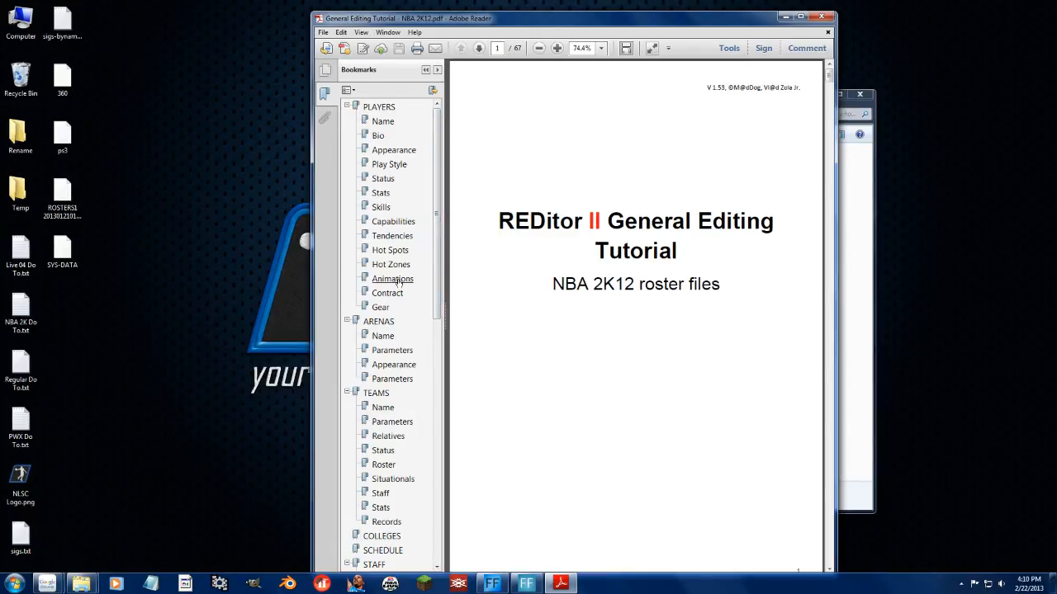
Jump to the Bio section and highlight the page 8 Injury Type code list, then deselect it.
click(377, 136)
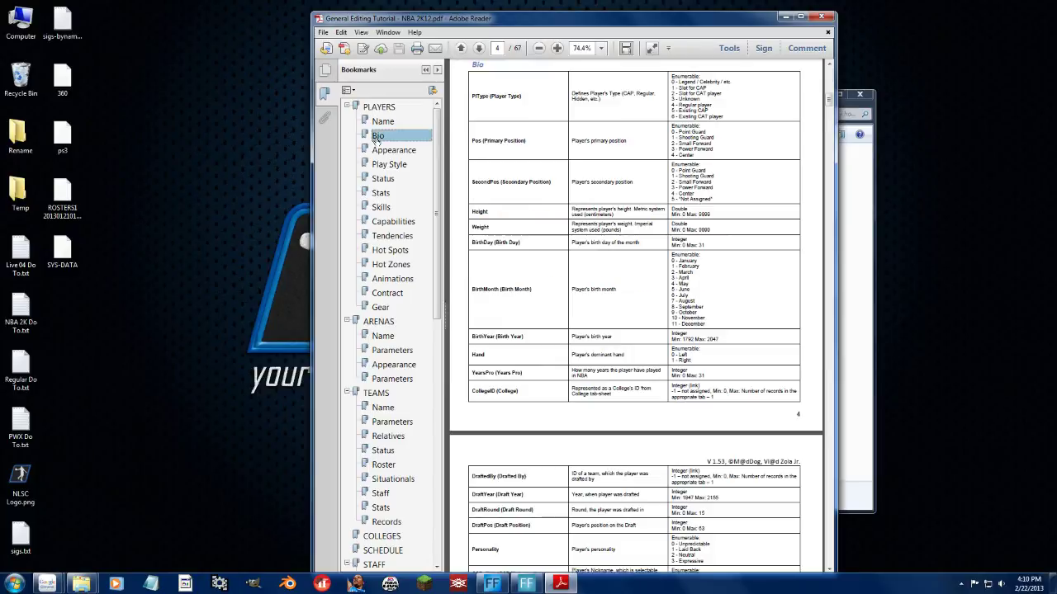
click(567, 328)
scroll(568, 347, down, 5)
scroll(568, 354, down, 5)
scroll(568, 354, down, 5)
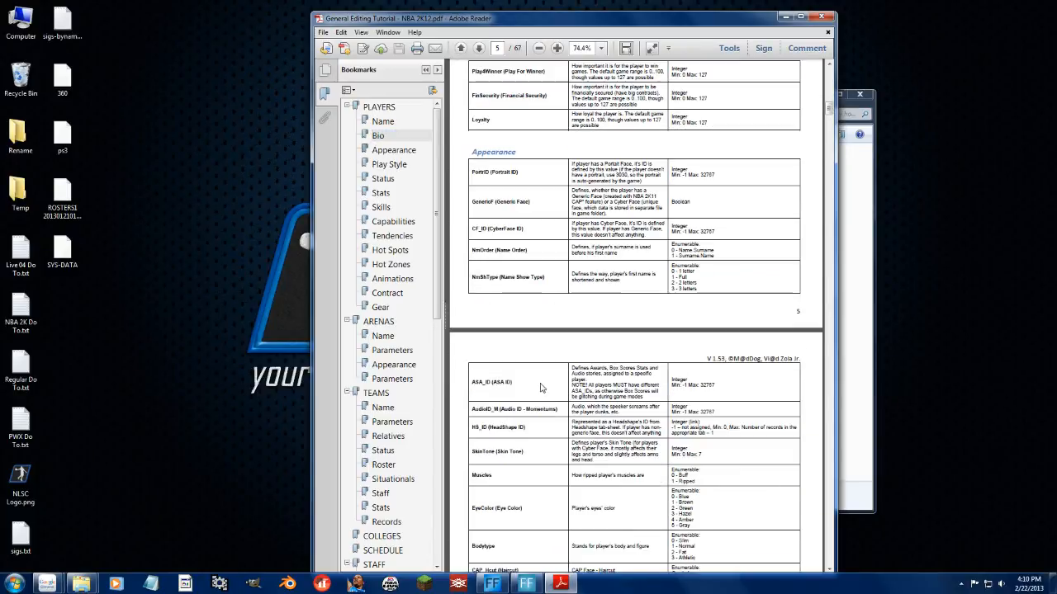
scroll(543, 381, down, 3)
scroll(544, 381, down, 3)
scroll(543, 381, down, 5)
scroll(543, 381, down, 5)
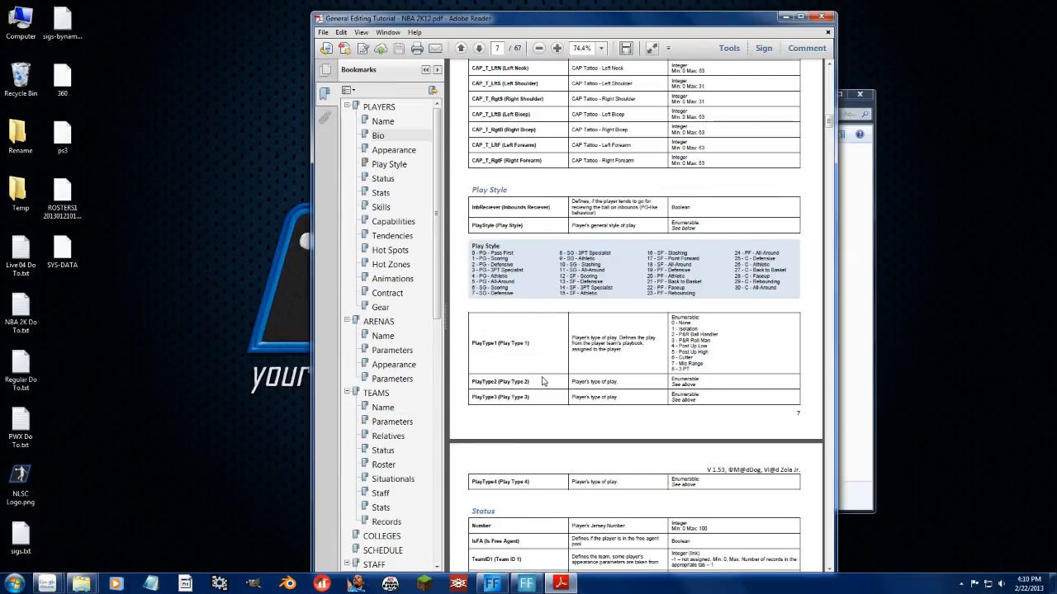
scroll(539, 377, down, 5)
scroll(538, 377, down, 5)
drag(472, 233, 783, 358)
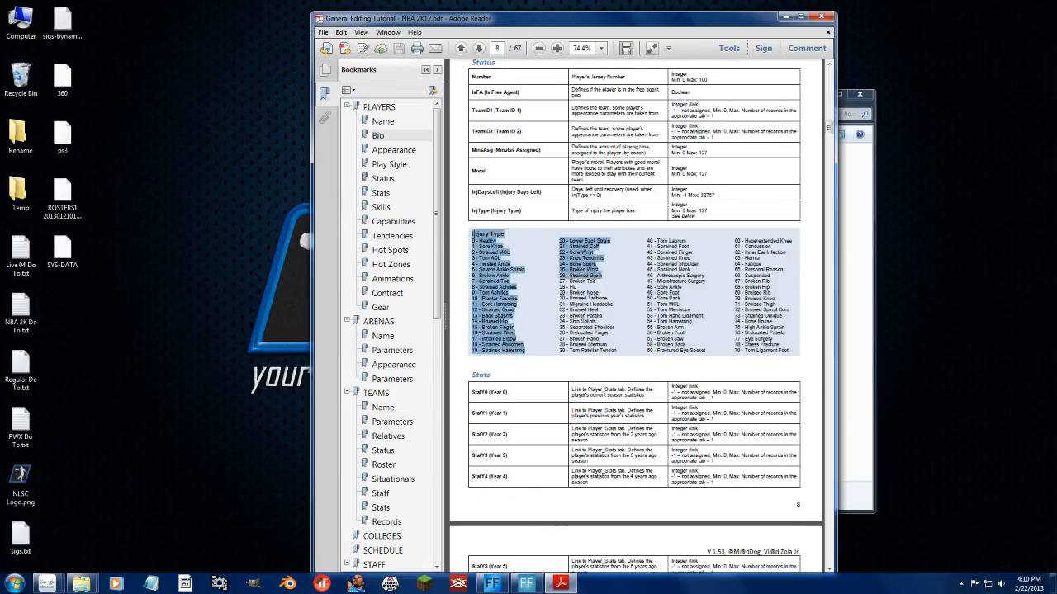
click(715, 348)
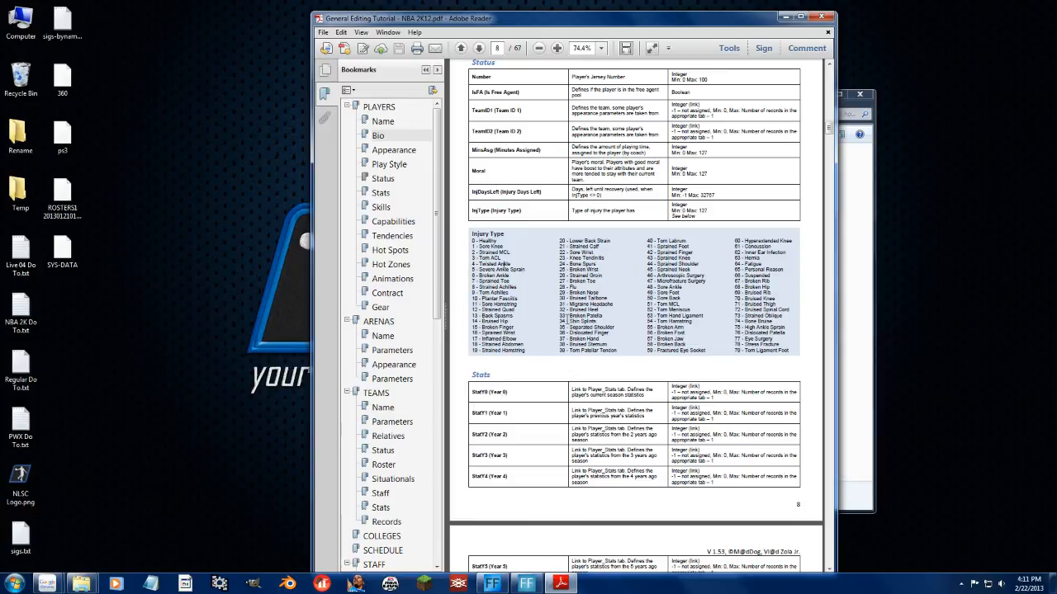
Search for "suspen" and highlight the Suspended entry with code 65 in the Injury Type list.
key(ctrl+f)
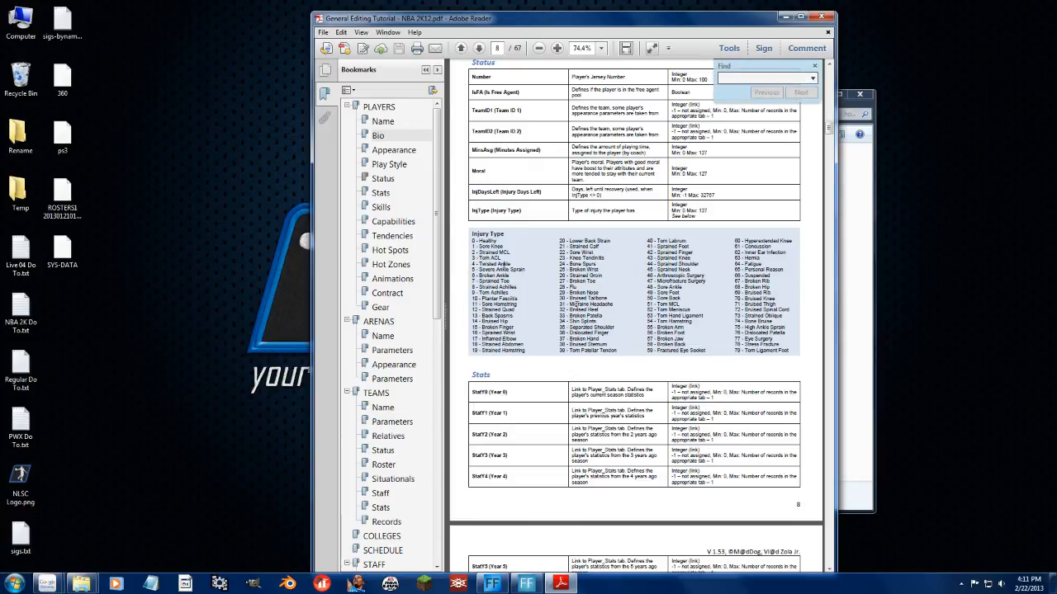
text(suspen)
key(Return)
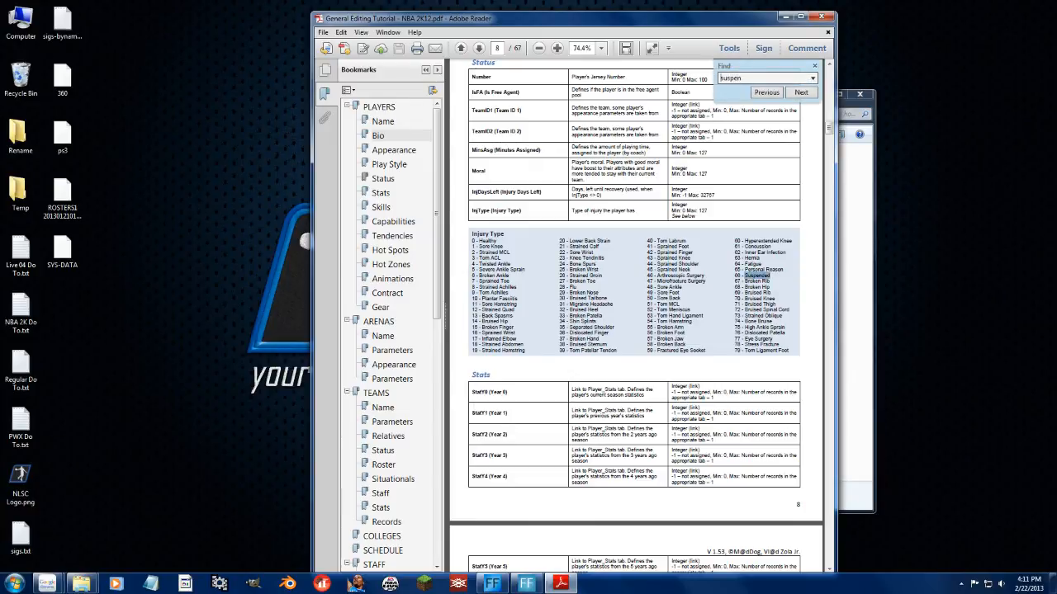
mouse_move(766, 269)
mouse_down()
mouse_move(758, 282)
mouse_move(720, 273)
mouse_up()
click(772, 292)
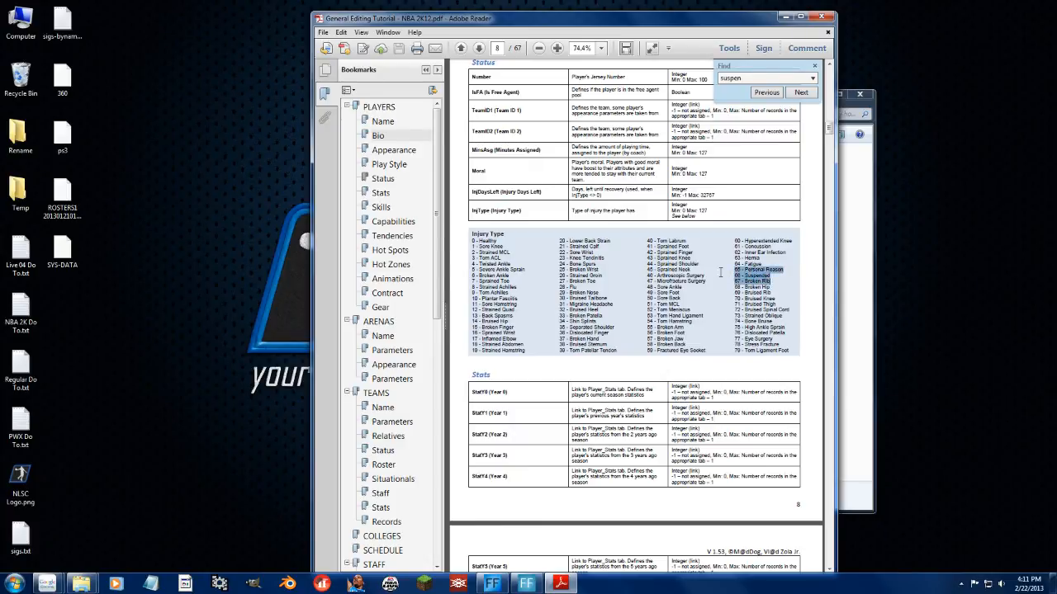
click(744, 277)
double_click(737, 269)
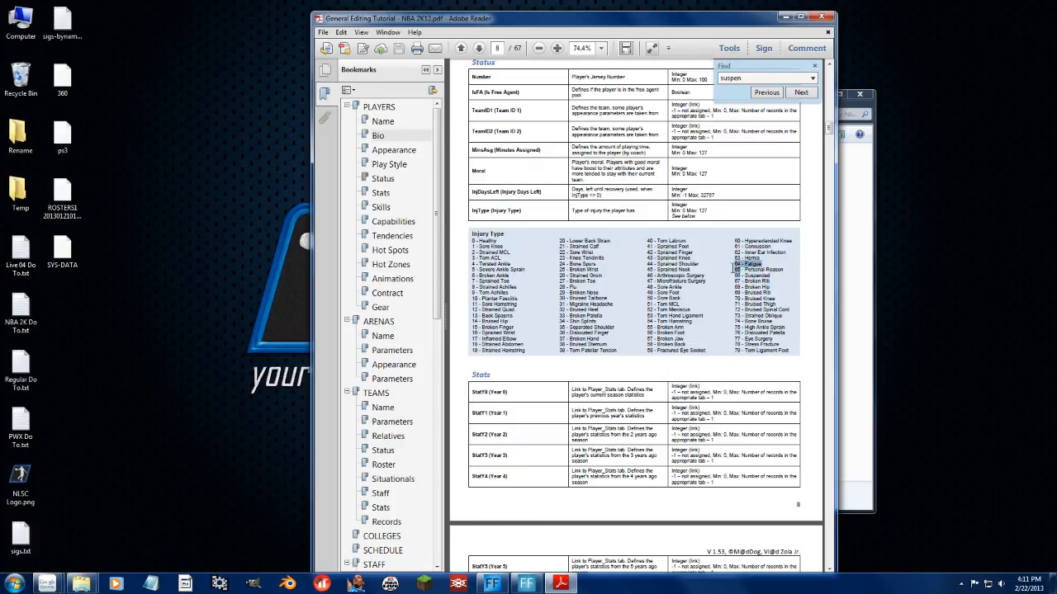